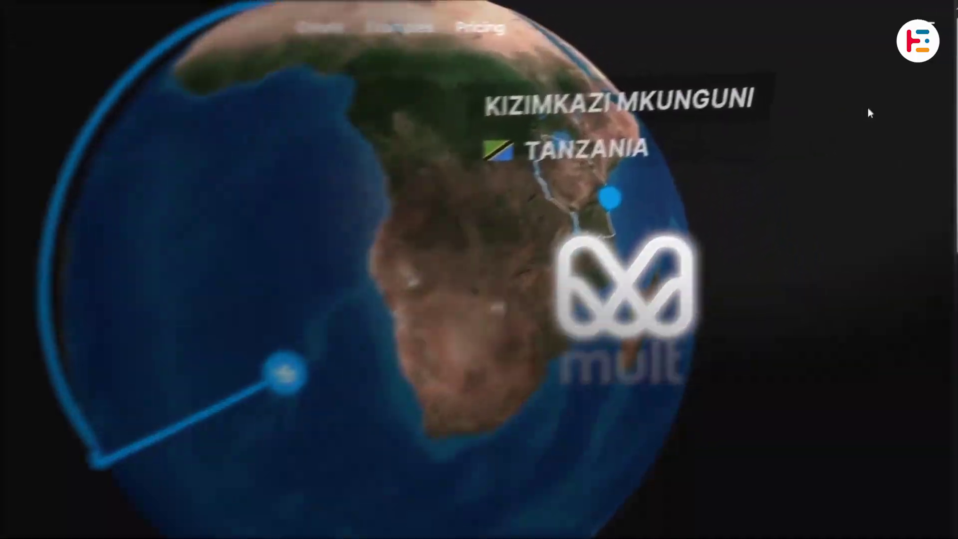
# Enter Mult.dev's map animation editor through the site menu's Start option.
pyautogui.click(923, 23)
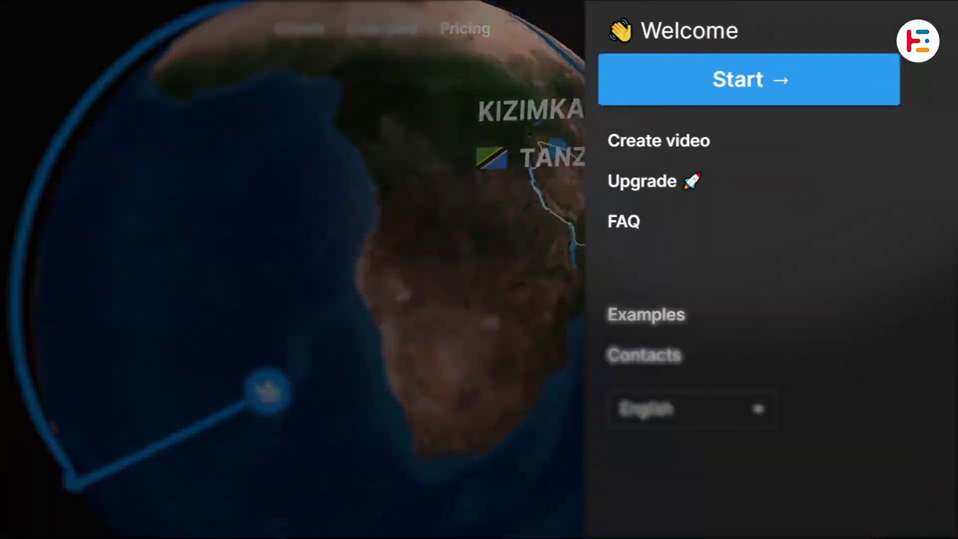
pyautogui.click(680, 91)
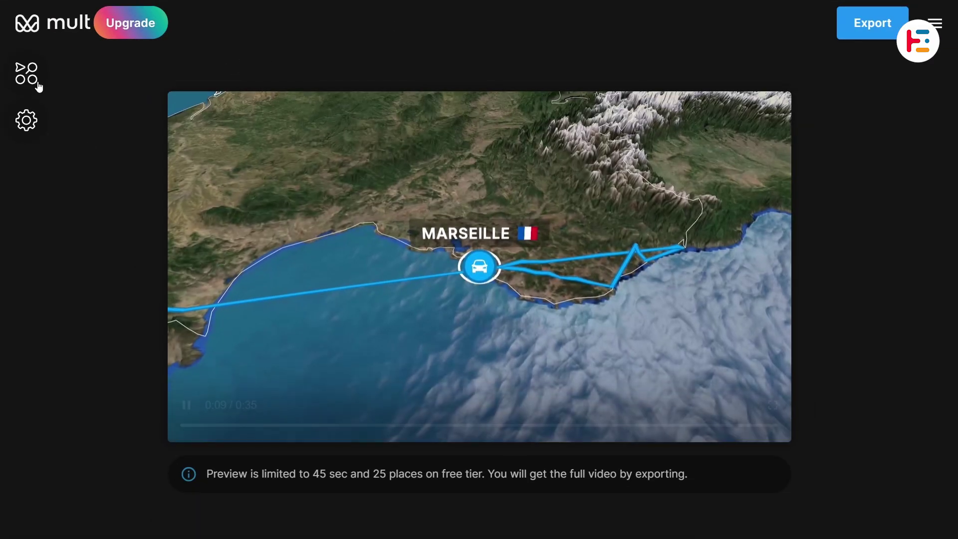
# Delete Valparaíso, Antananarivo, the French Riviera stops and Marseille from the route list.
pyautogui.click(35, 84)
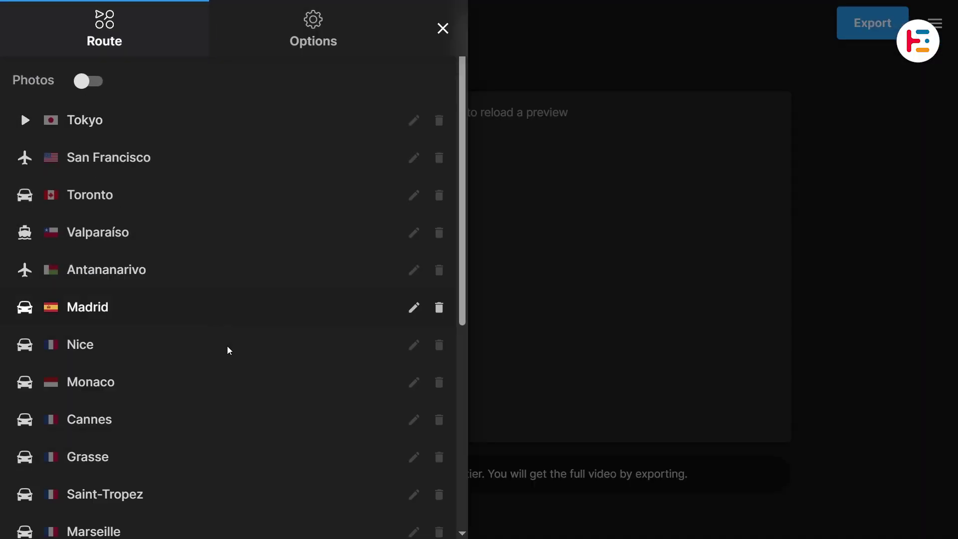
pyautogui.scroll(-5, 237, 378)
pyautogui.scroll(2, 237, 378)
pyautogui.scroll(3, 237, 379)
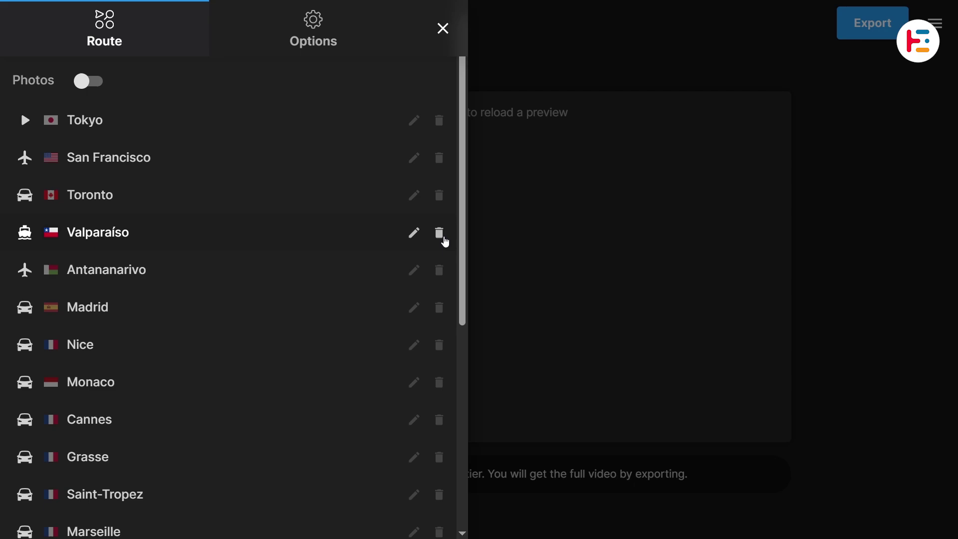
pyautogui.click(442, 236)
pyautogui.click(440, 234)
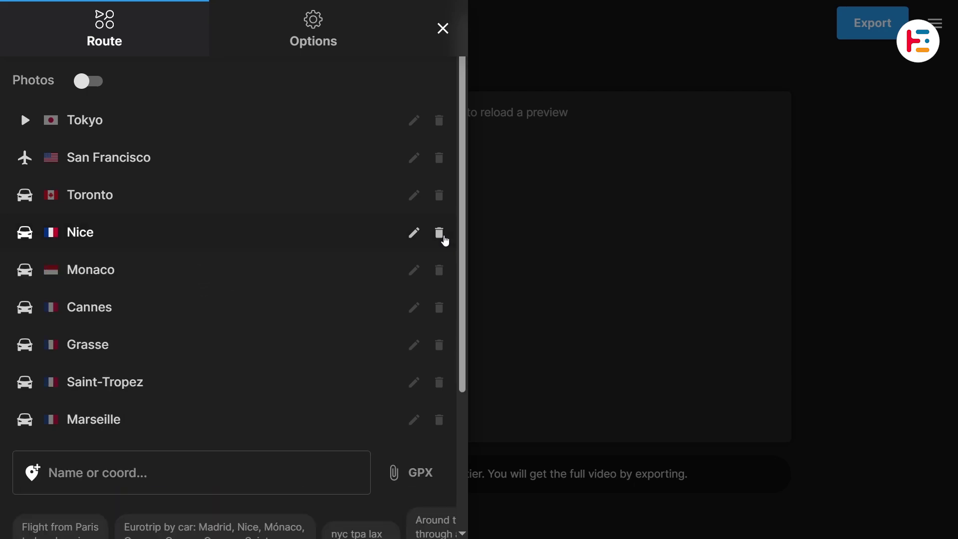
pyautogui.click(439, 234)
pyautogui.click(442, 236)
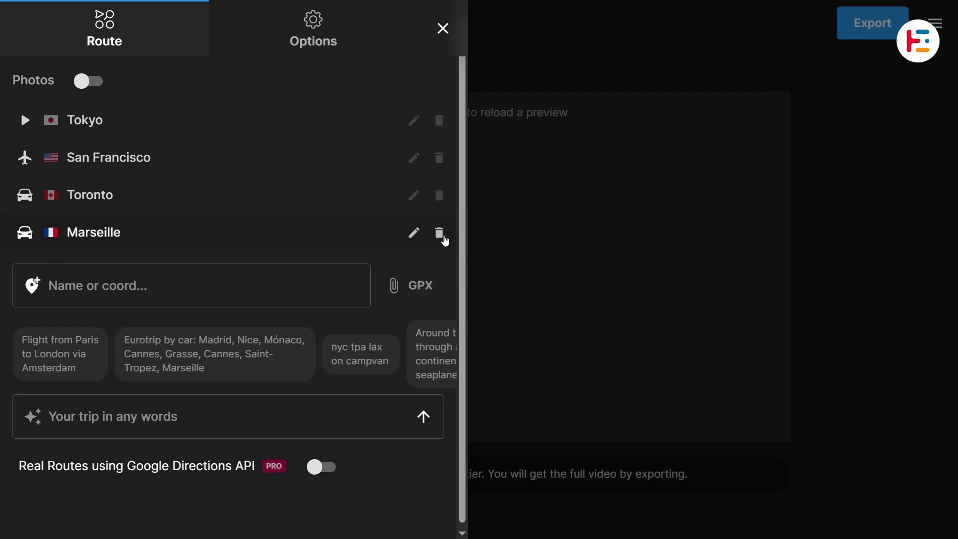
pyautogui.click(442, 236)
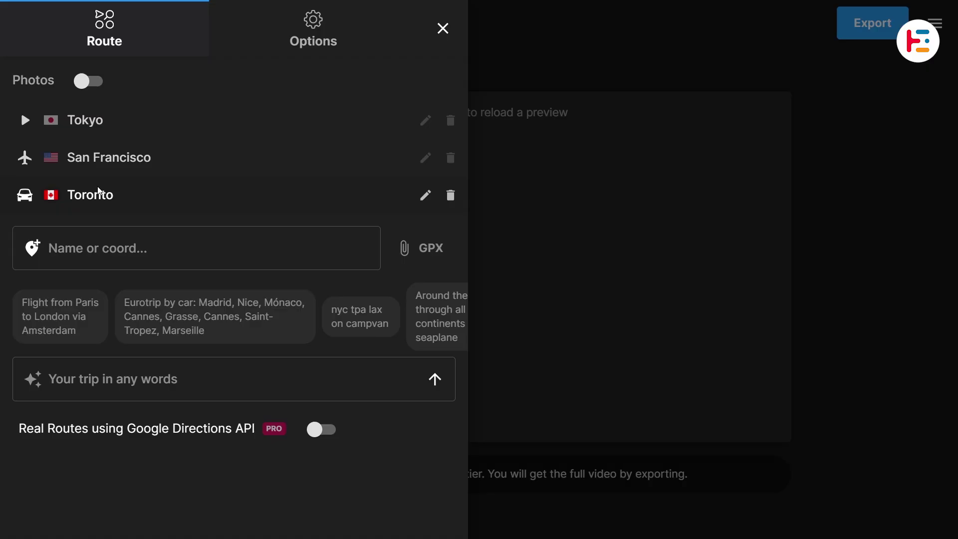
# Add Sydney NSW, Australia after Toronto, then check that leg's transport options and plan pricing.
pyautogui.click(117, 248)
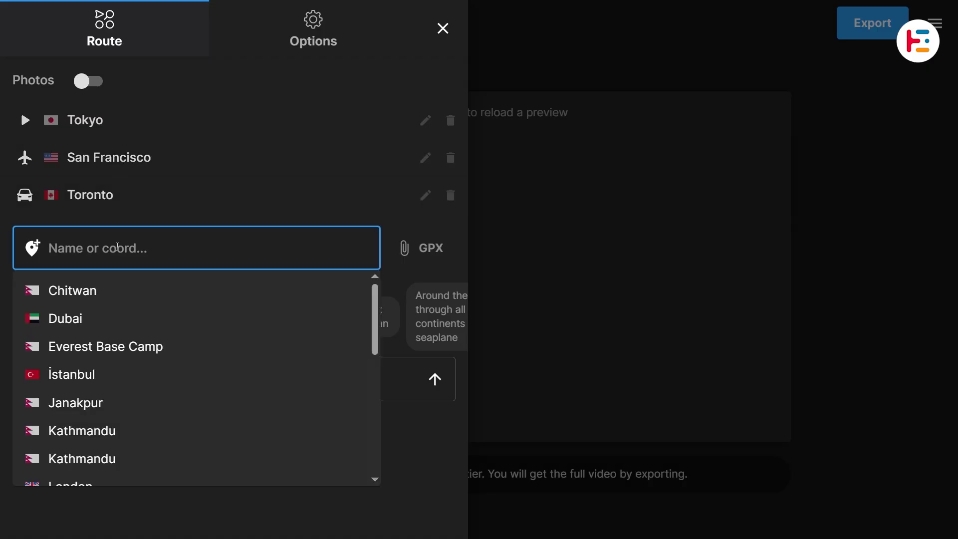
pyautogui.write('sydney')
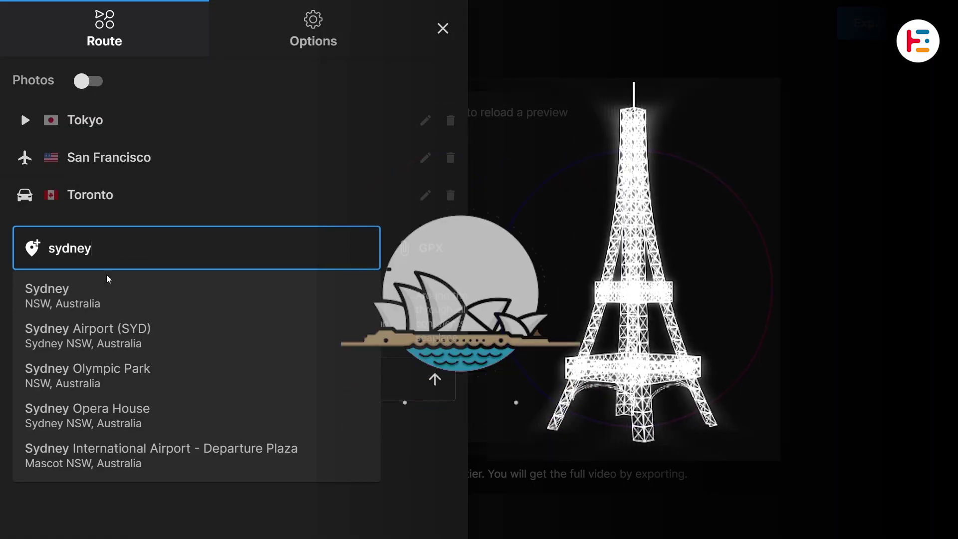
pyautogui.click(109, 299)
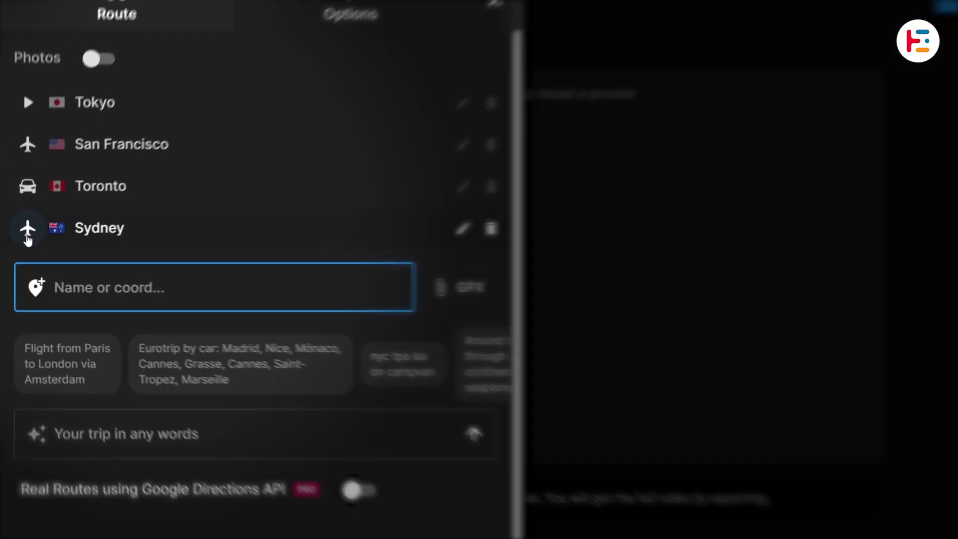
pyautogui.click(27, 230)
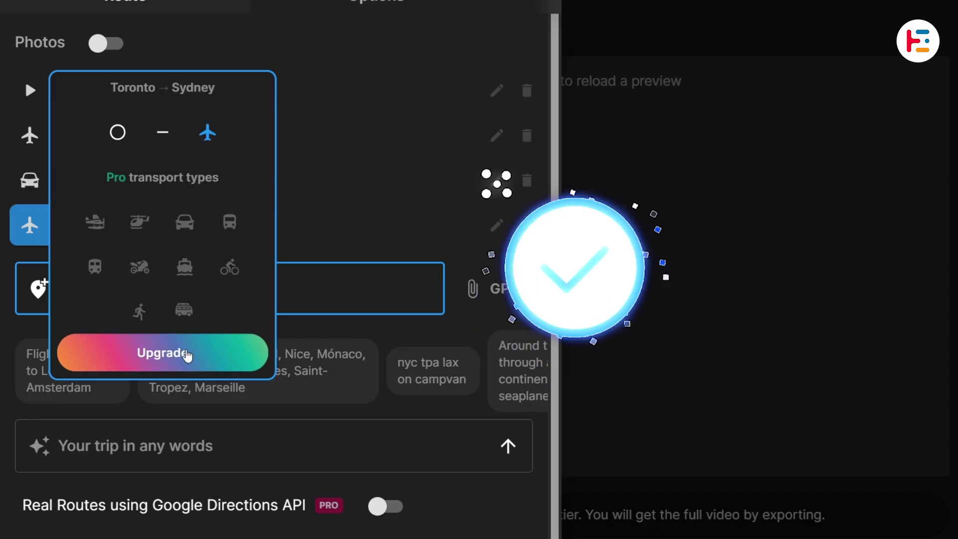
pyautogui.click(188, 353)
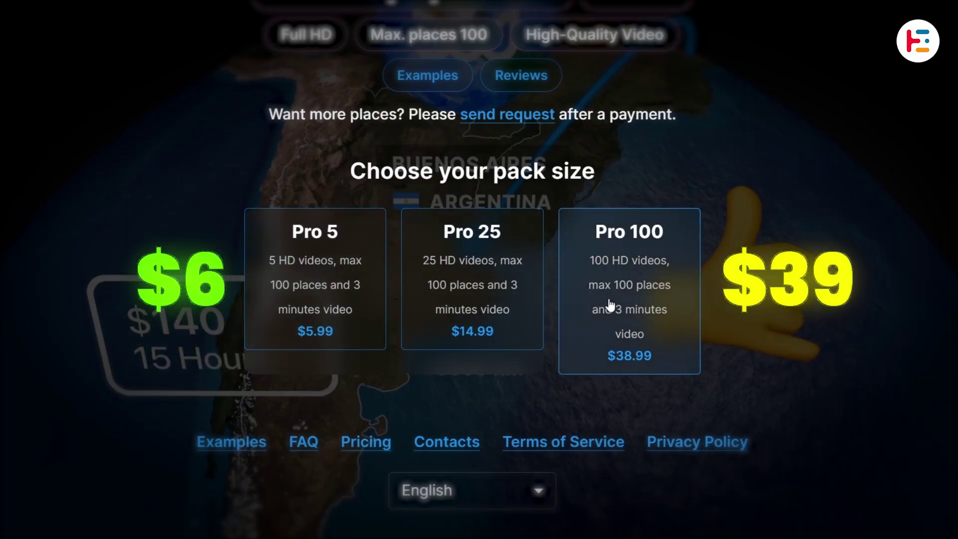
pyautogui.scroll(2, 610, 303)
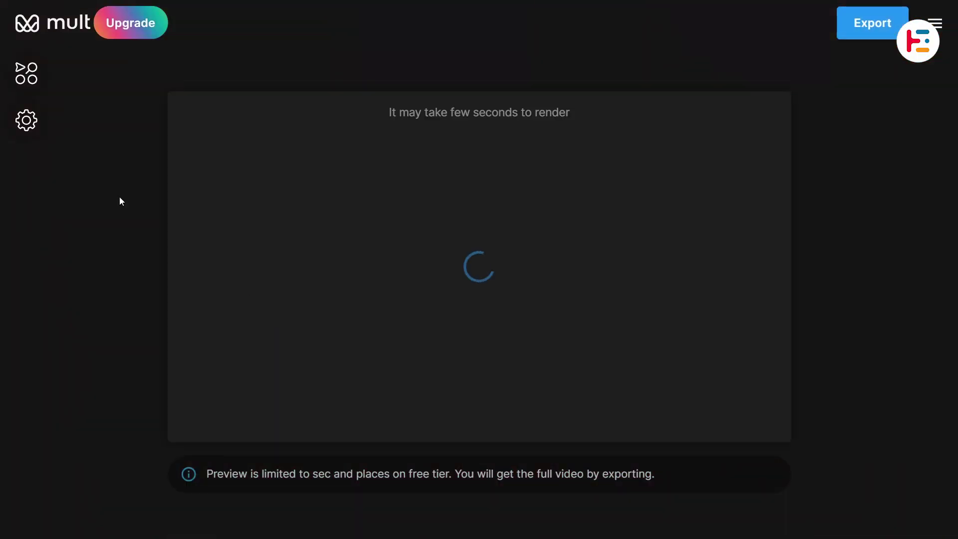
# Set Eco as the main map style and preview the Night, Day and Gray schemes.
pyautogui.click(25, 81)
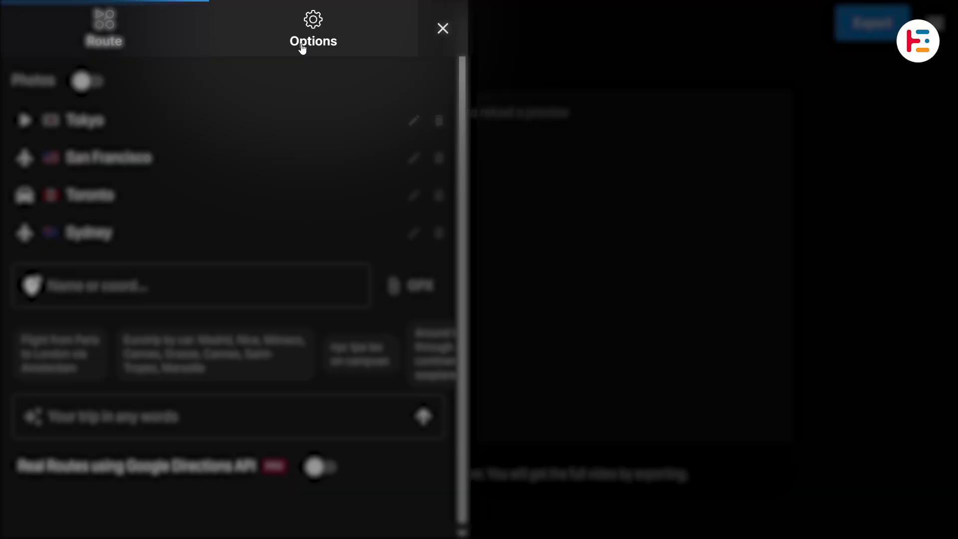
pyautogui.click(317, 30)
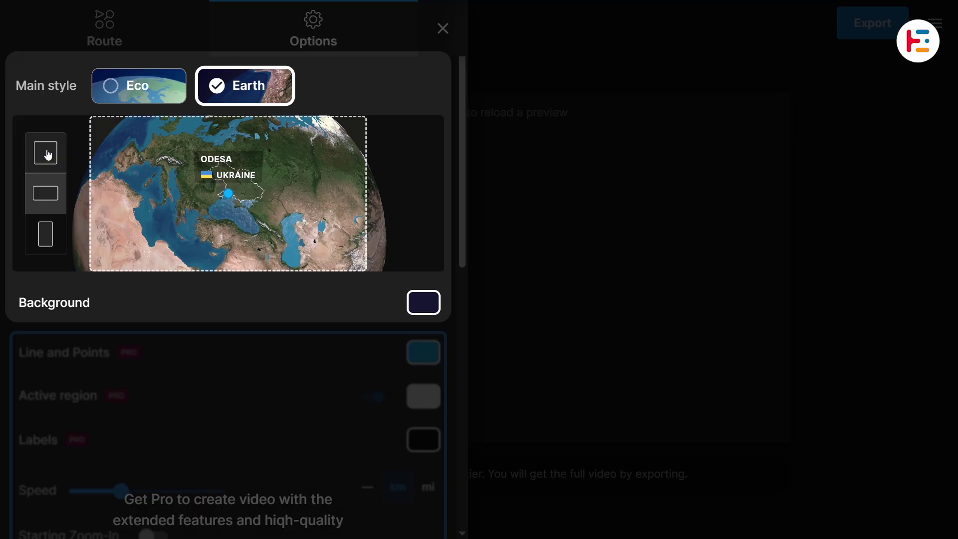
pyautogui.click(146, 94)
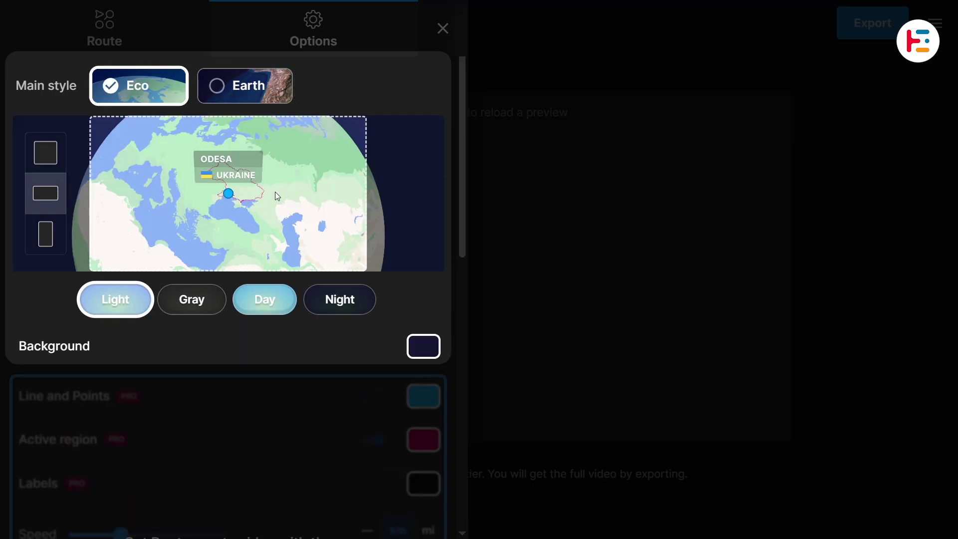
pyautogui.click(340, 301)
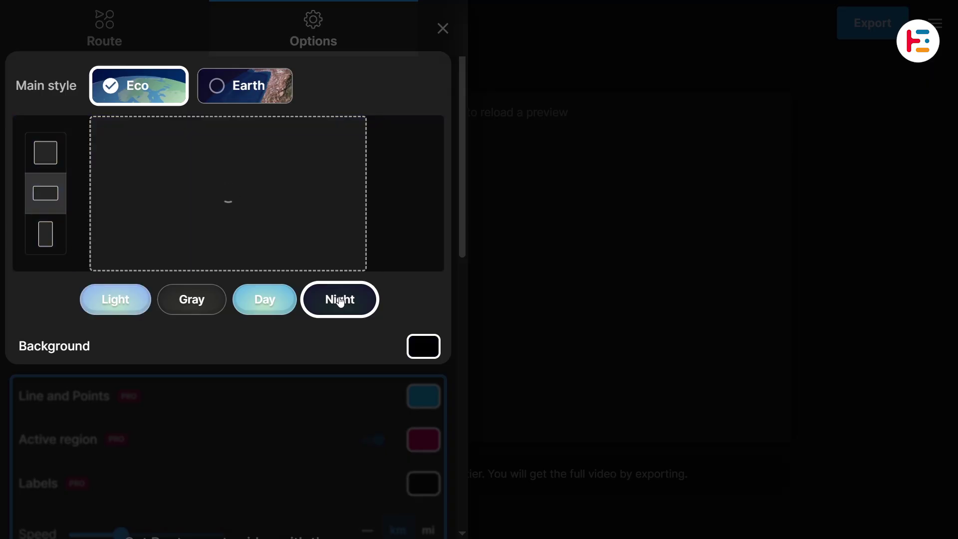
pyautogui.click(253, 308)
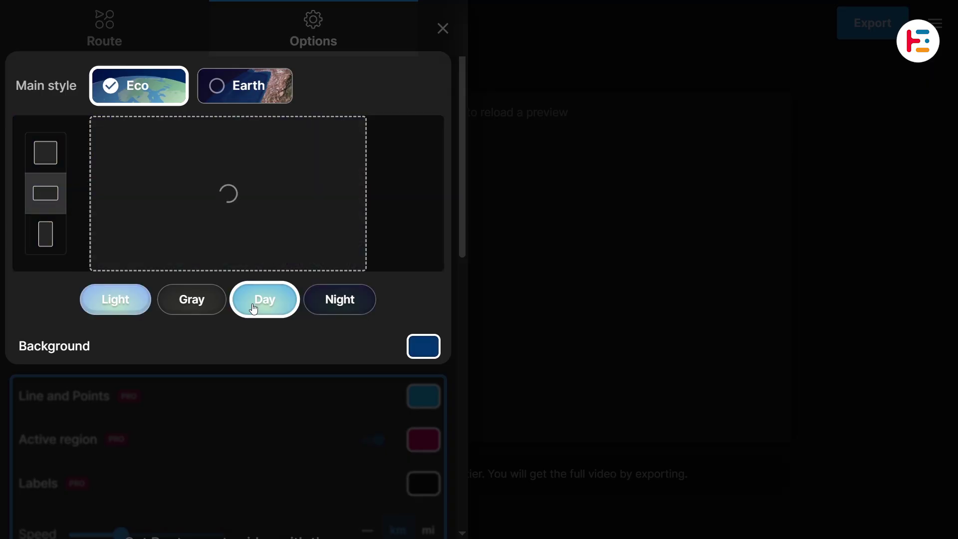
pyautogui.click(193, 312)
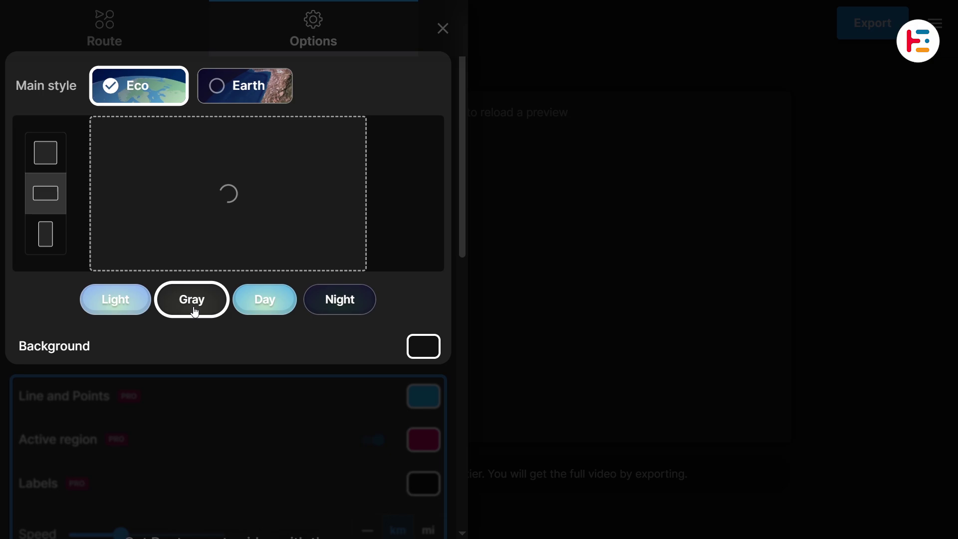
# Return to the Night scheme and try the background colour chooser, keeping black.
pyautogui.click(340, 301)
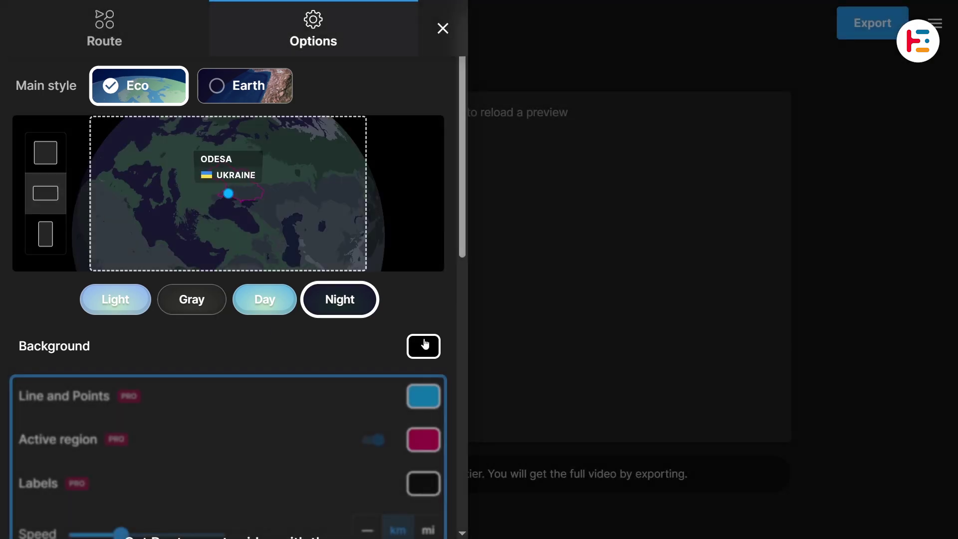
pyautogui.click(429, 355)
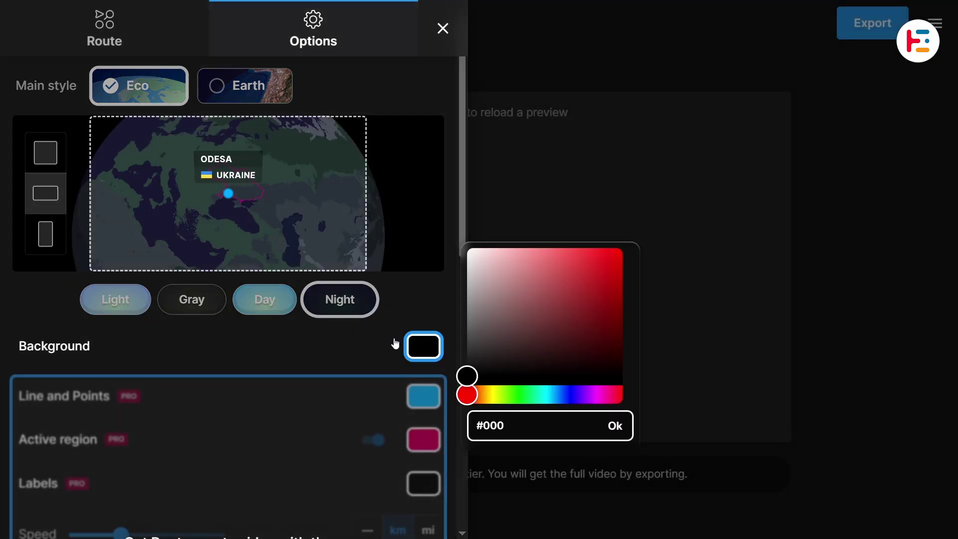
pyautogui.click(395, 344)
pyautogui.scroll(-1, 255, 435)
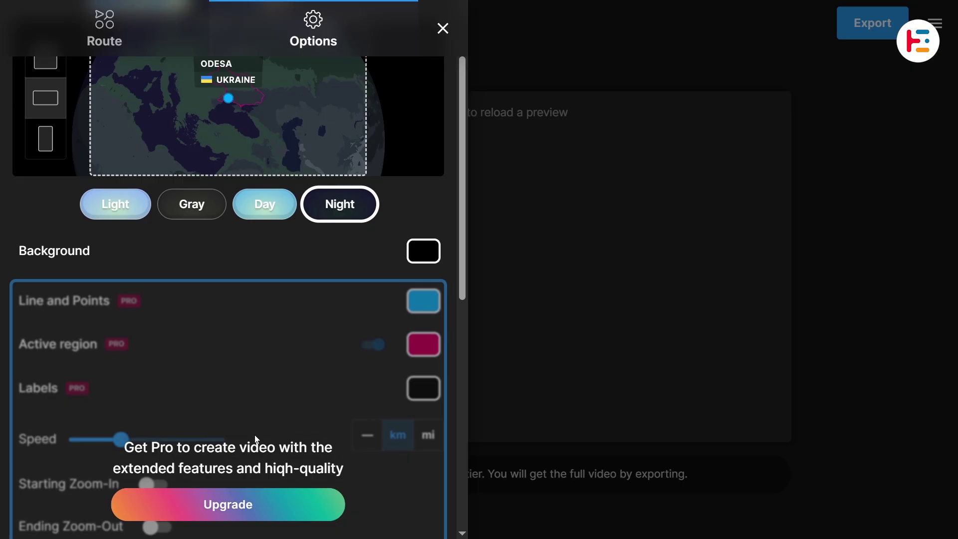
pyautogui.scroll(-1, 255, 435)
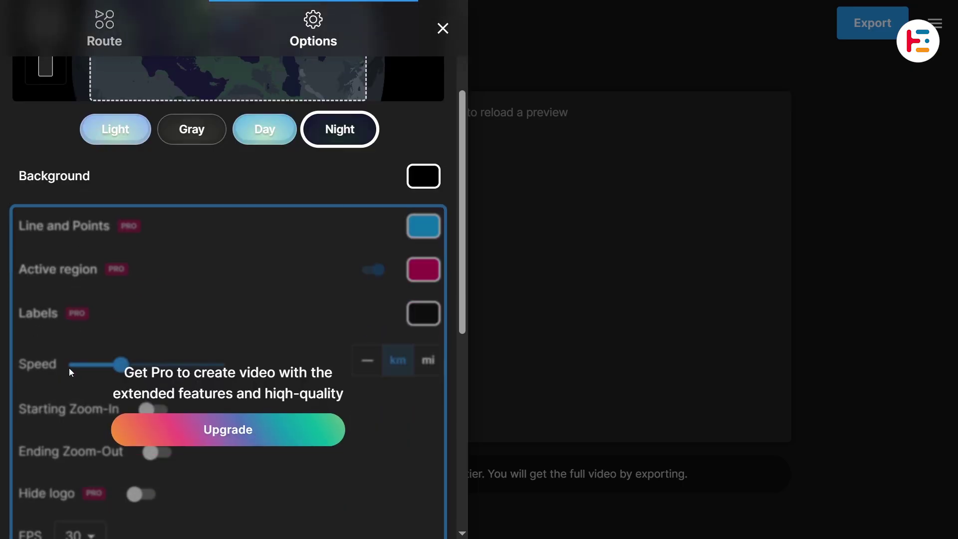
pyautogui.scroll(-1, 69, 367)
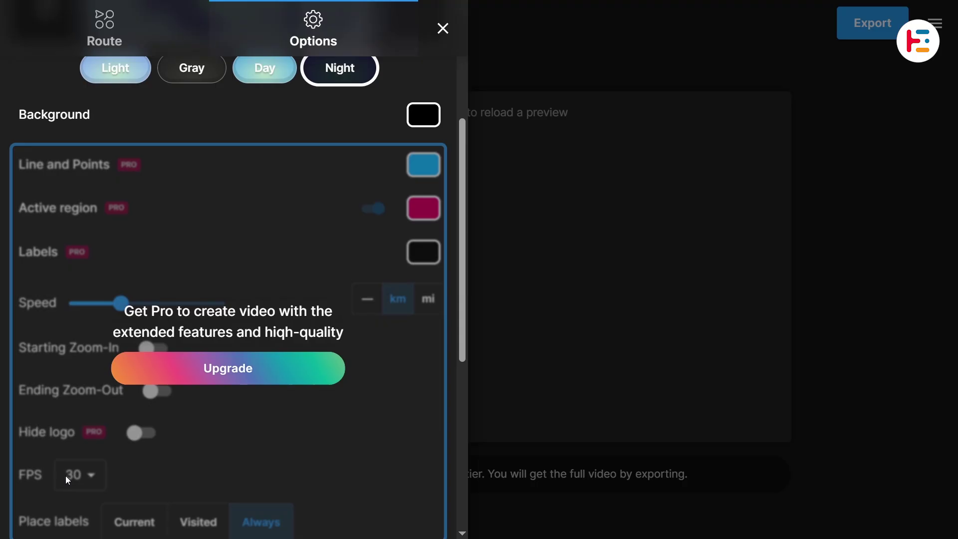
pyautogui.scroll(-1, 88, 473)
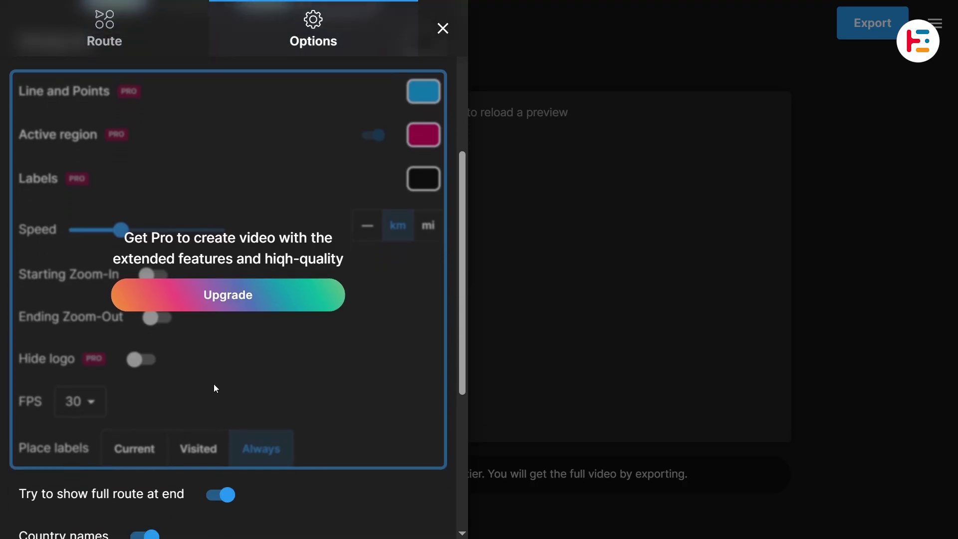
pyautogui.scroll(-1, 213, 385)
pyautogui.scroll(-1, 213, 384)
pyautogui.scroll(-1, 213, 384)
pyautogui.scroll(-1, 215, 384)
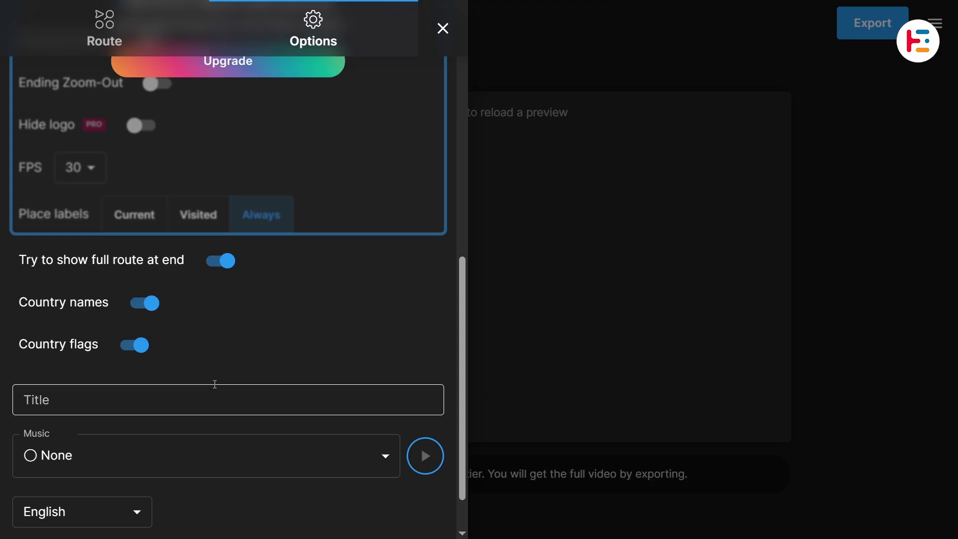
pyautogui.scroll(-1, 214, 387)
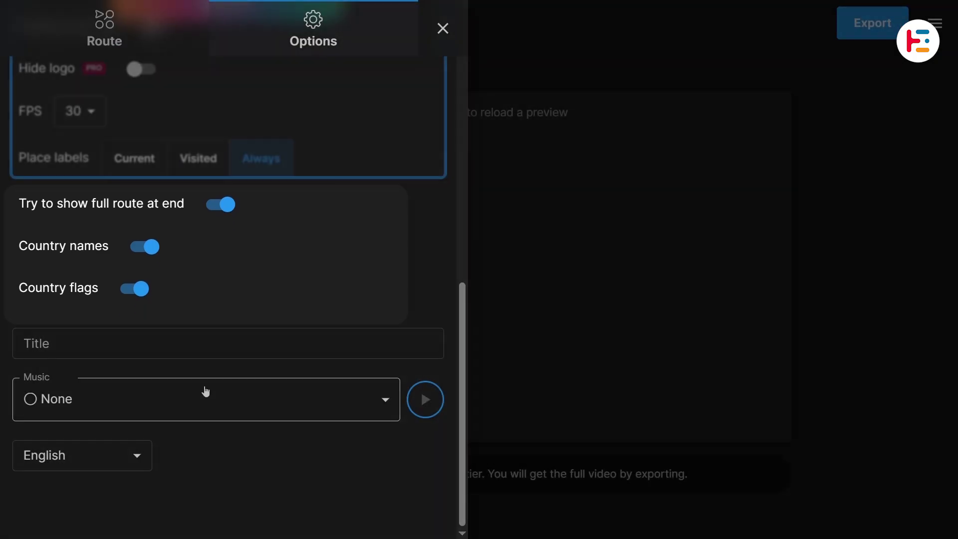
pyautogui.scroll(2, 205, 391)
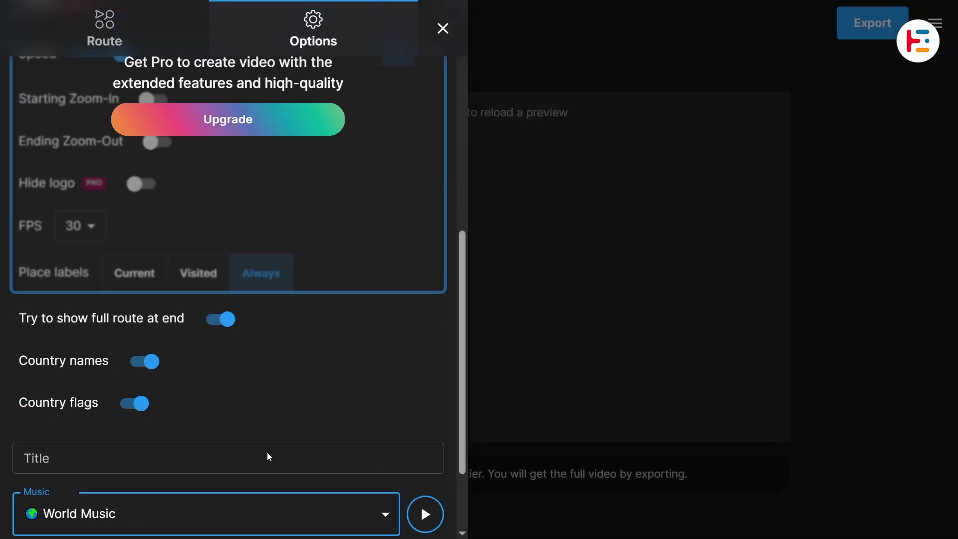
pyautogui.scroll(5, 268, 453)
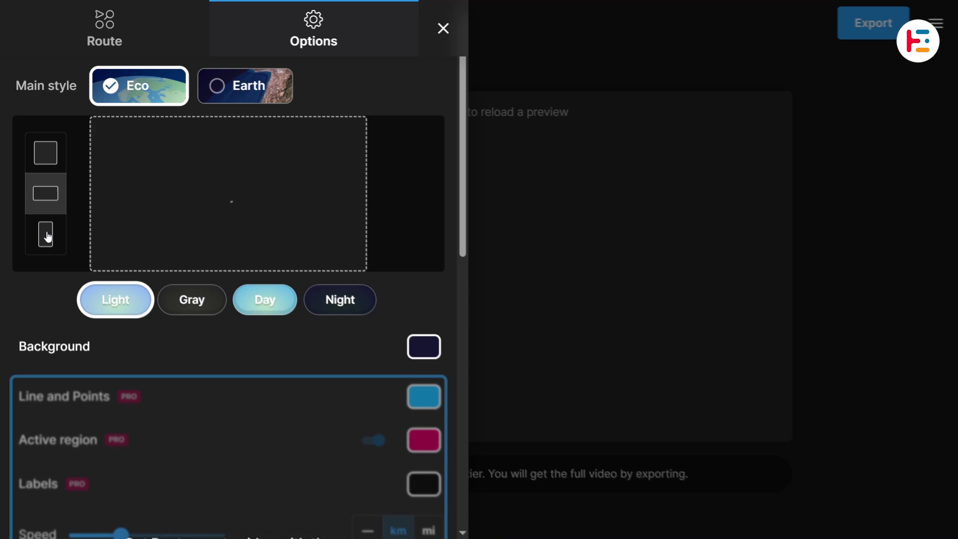
# Close the route Options panel and bring up the animation's Export settings.
pyautogui.click(442, 29)
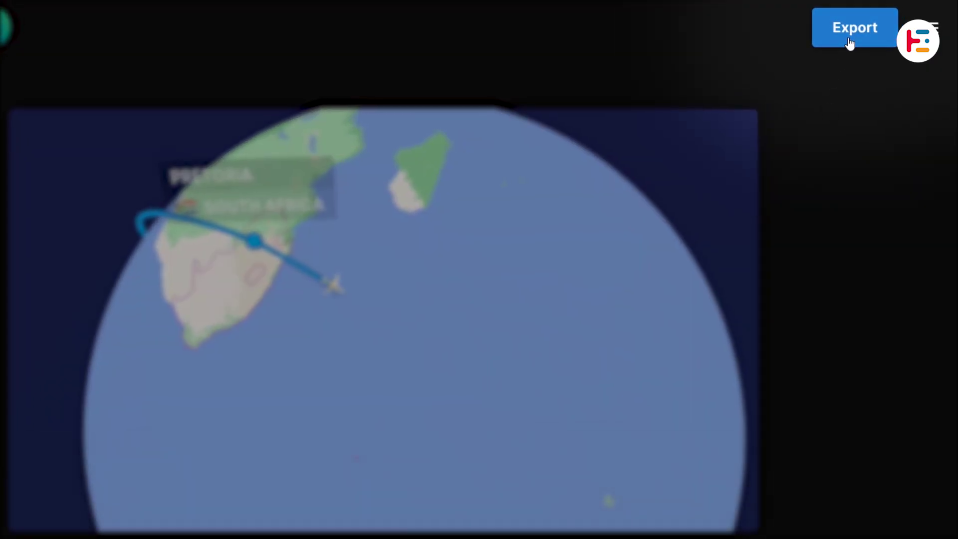
pyautogui.click(851, 44)
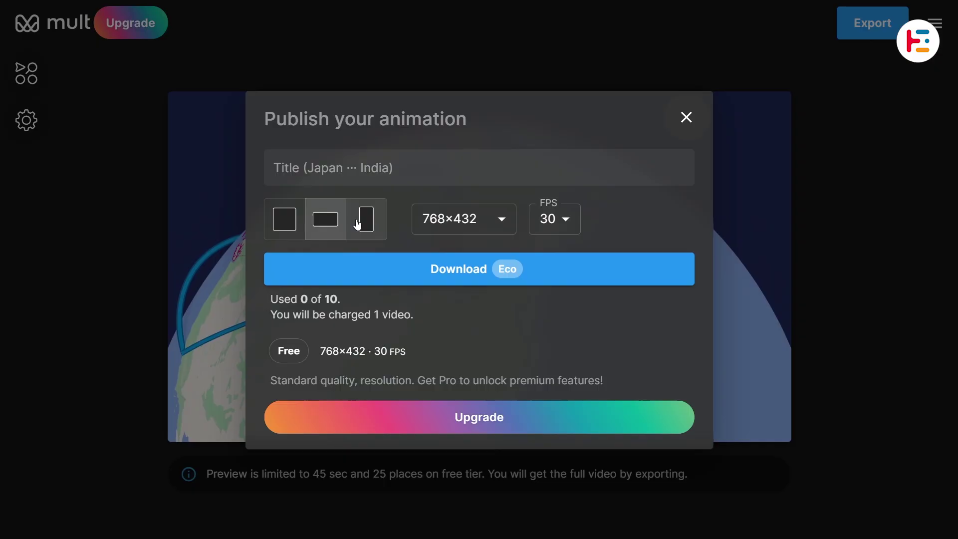
# Keep 768×432 at 30 FPS, render the video and save the MP4 to Downloads.
pyautogui.click(499, 221)
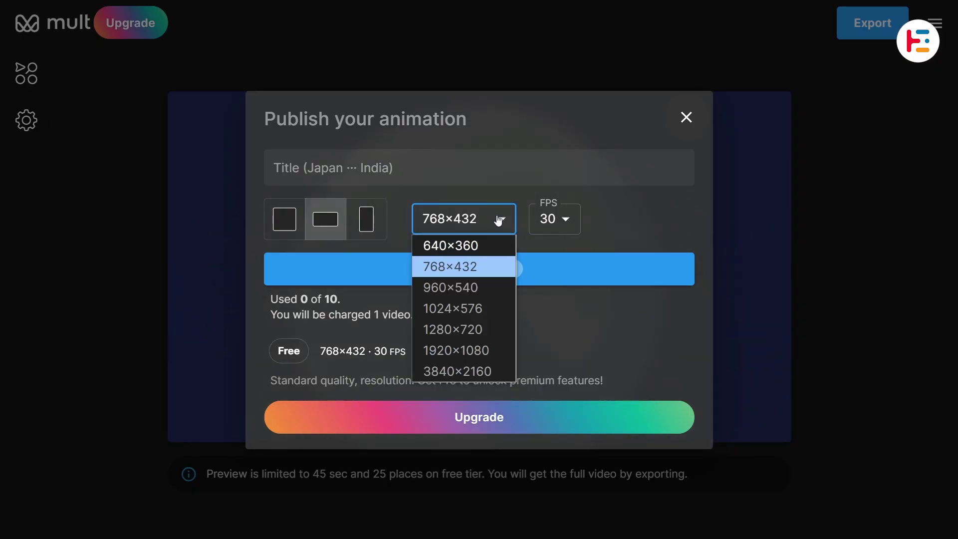
pyautogui.click(556, 219)
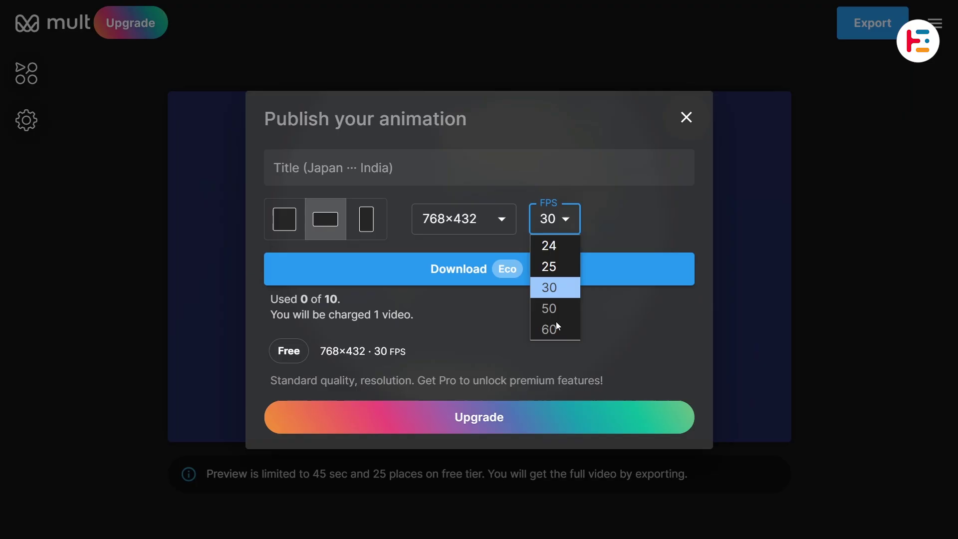
pyautogui.click(628, 220)
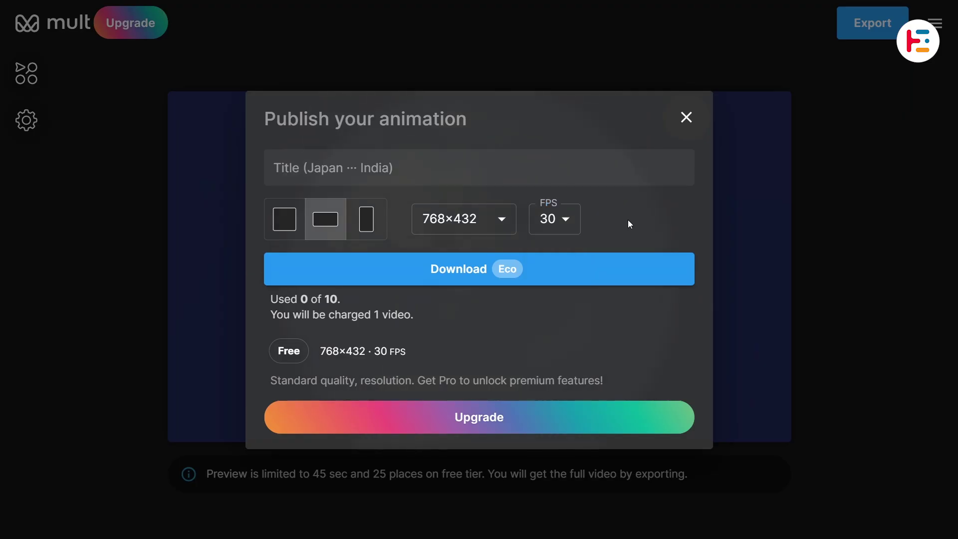
pyautogui.click(501, 270)
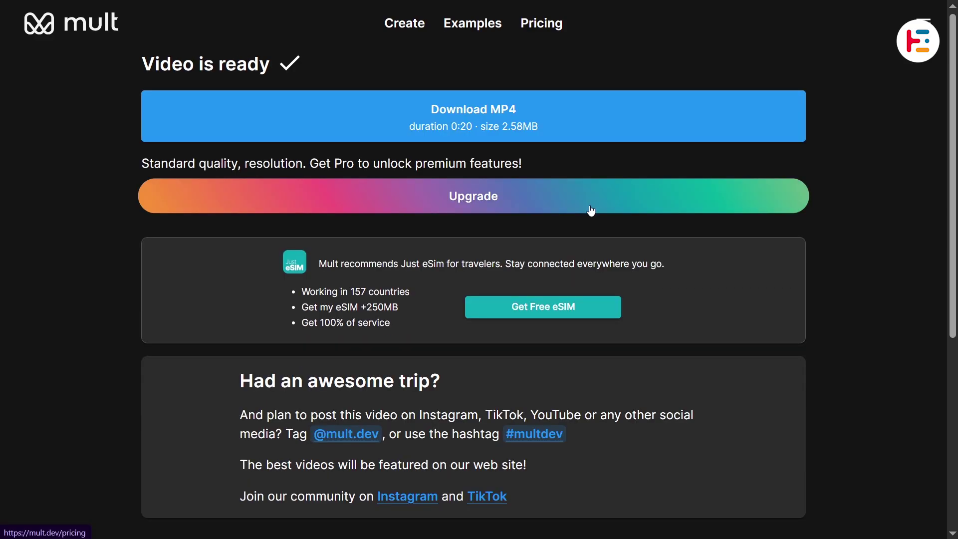
pyautogui.click(521, 122)
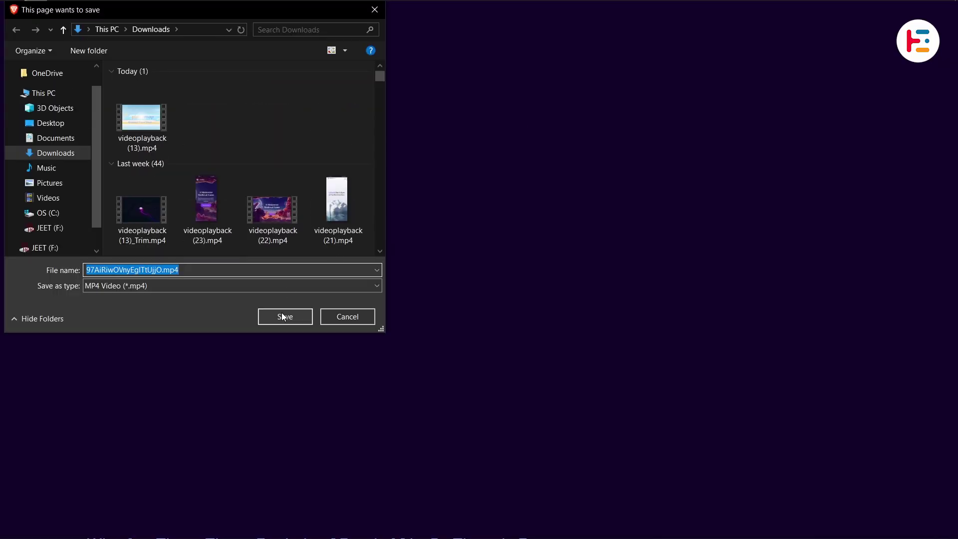
pyautogui.click(285, 316)
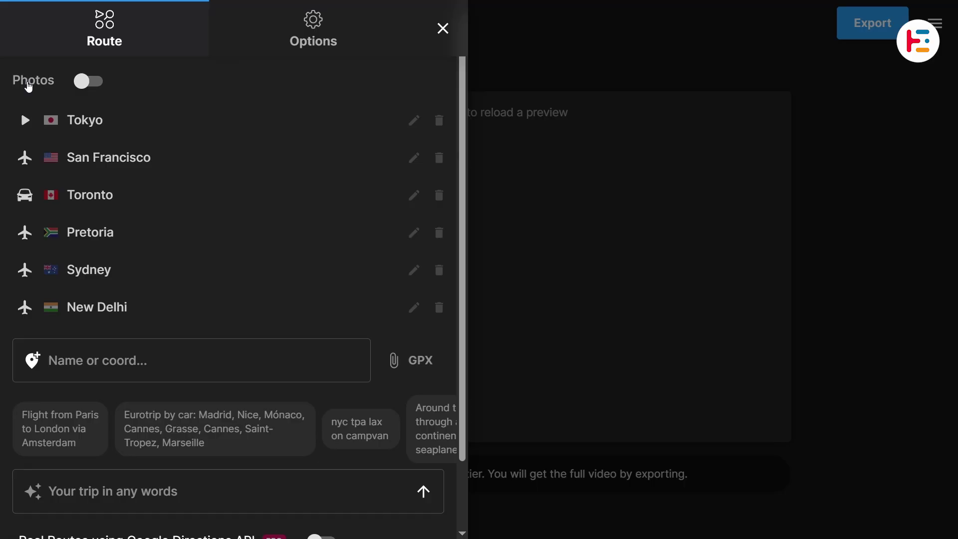
# Delete San Francisco, generate the Eurotrip by car route, and move Madrid below Nice.
pyautogui.click(439, 157)
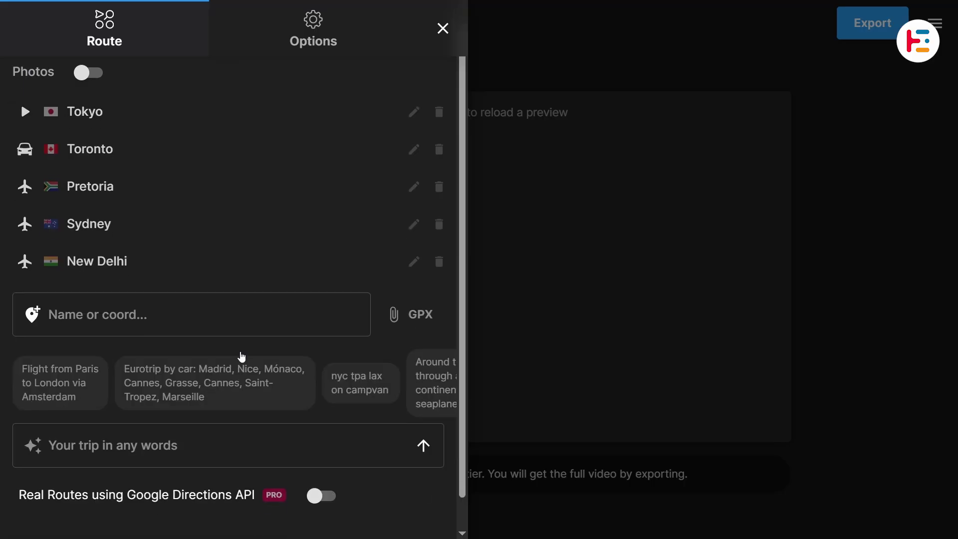
pyautogui.scroll(-2, 242, 352)
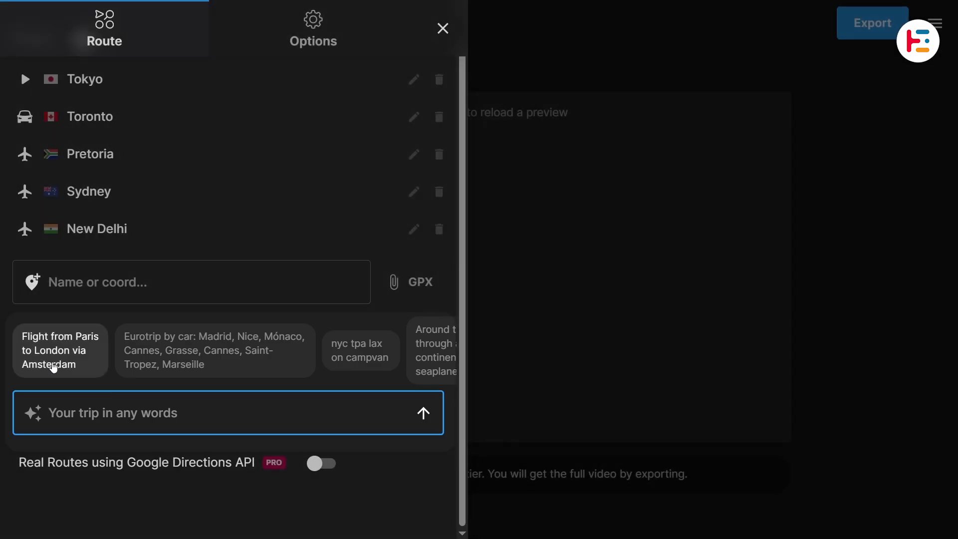
pyautogui.click(51, 366)
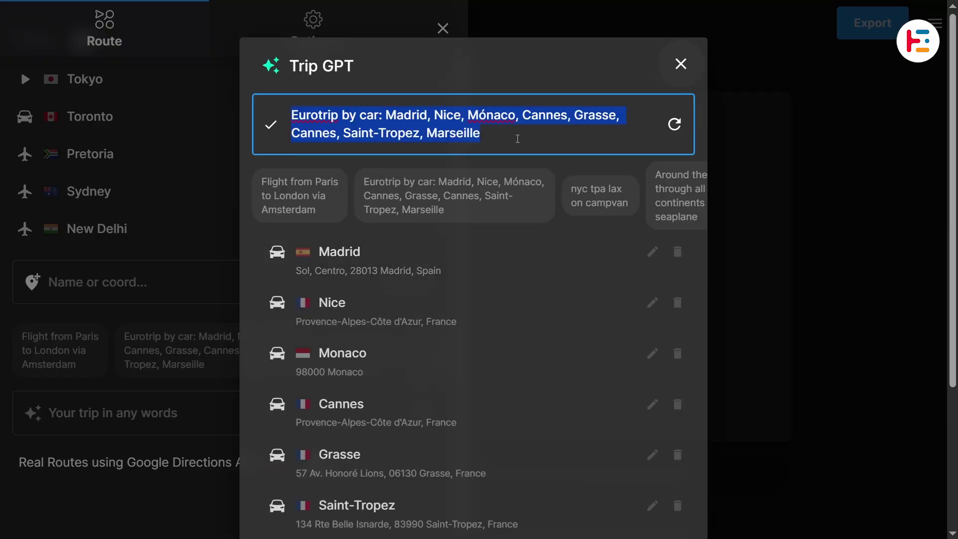
pyautogui.scroll(-3, 552, 309)
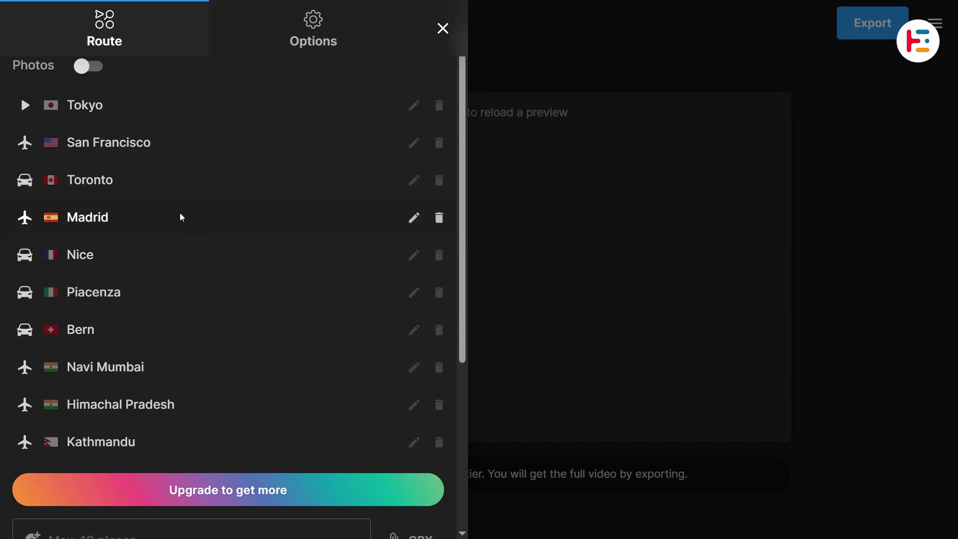
pyautogui.moveTo(182, 247); pyautogui.dragTo(182, 260)
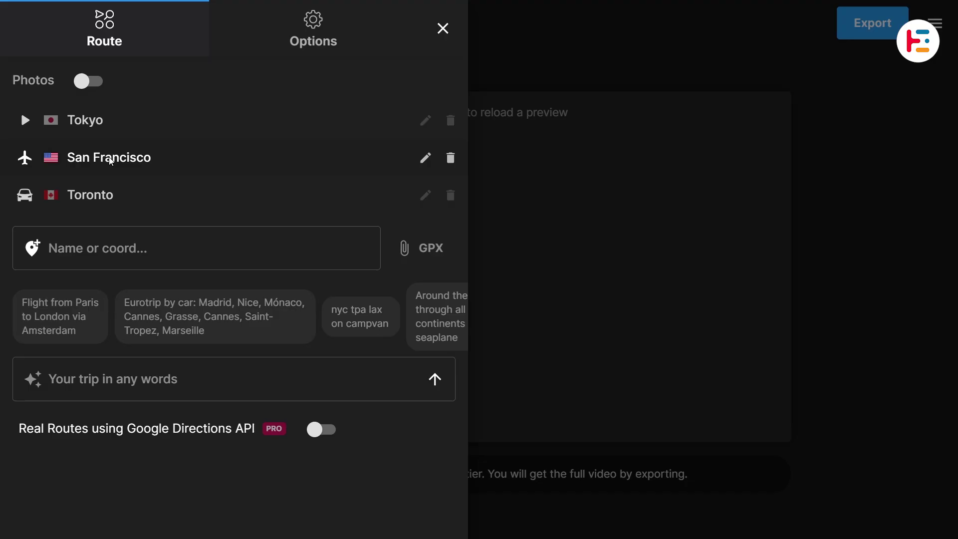
# Add Sydney NSW, Australia to the route and show the GPX/KML/GeoJSON import options.
pyautogui.click(120, 245)
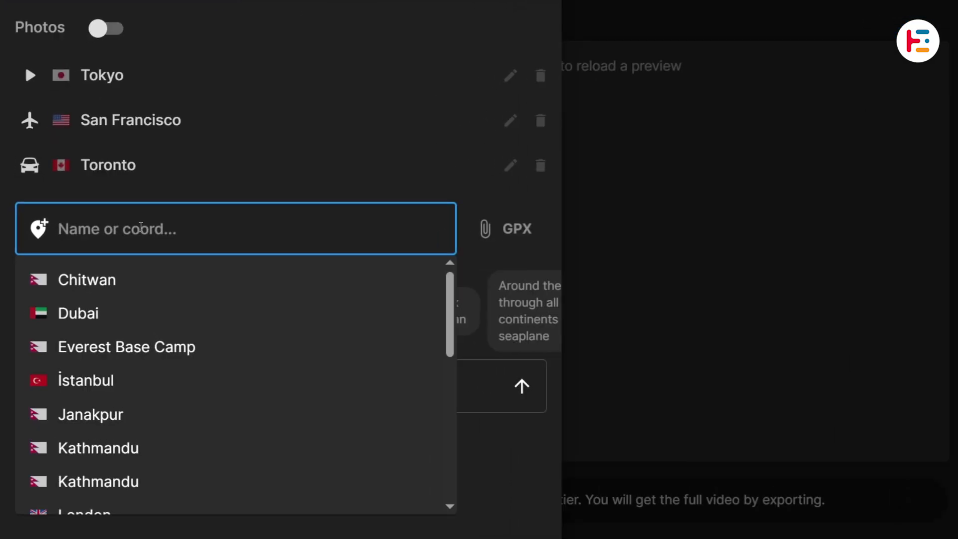
pyautogui.write('sydney')
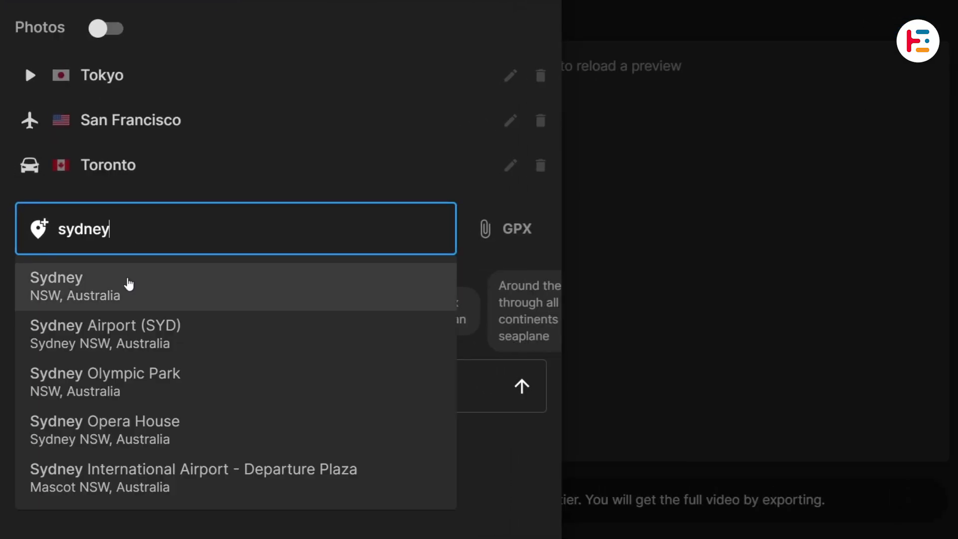
pyautogui.click(130, 296)
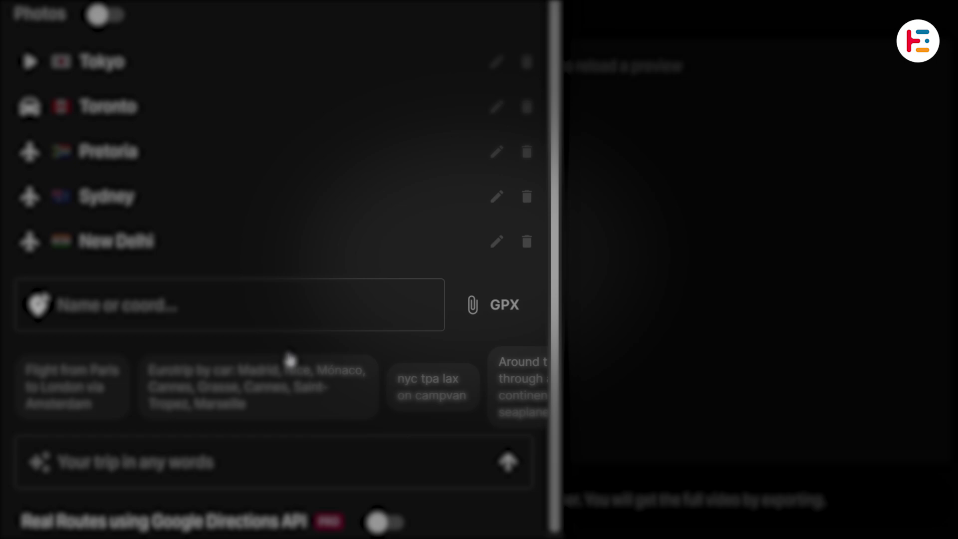
pyautogui.click(504, 269)
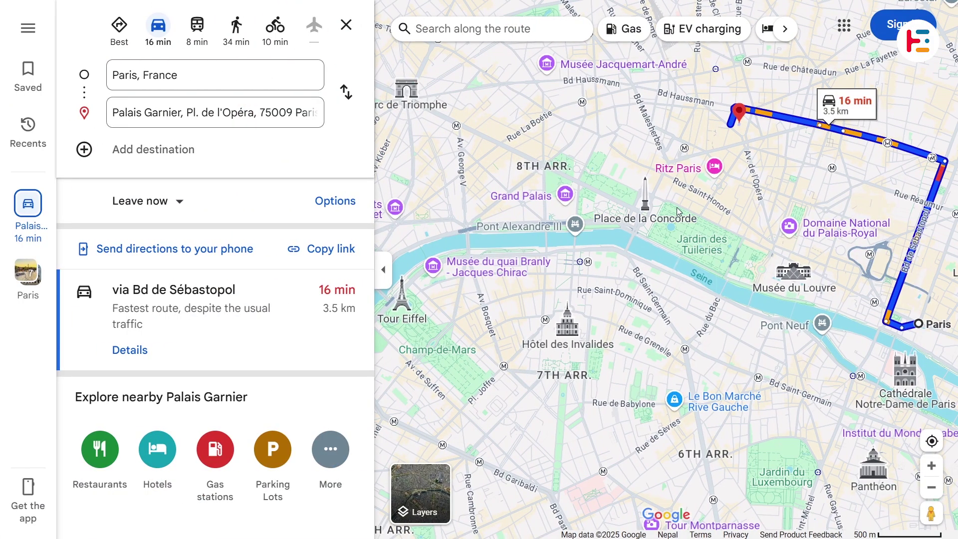
# Add the Panthéon and Eiffel Tower as stops on the Google Maps Paris route.
pyautogui.click(873, 466)
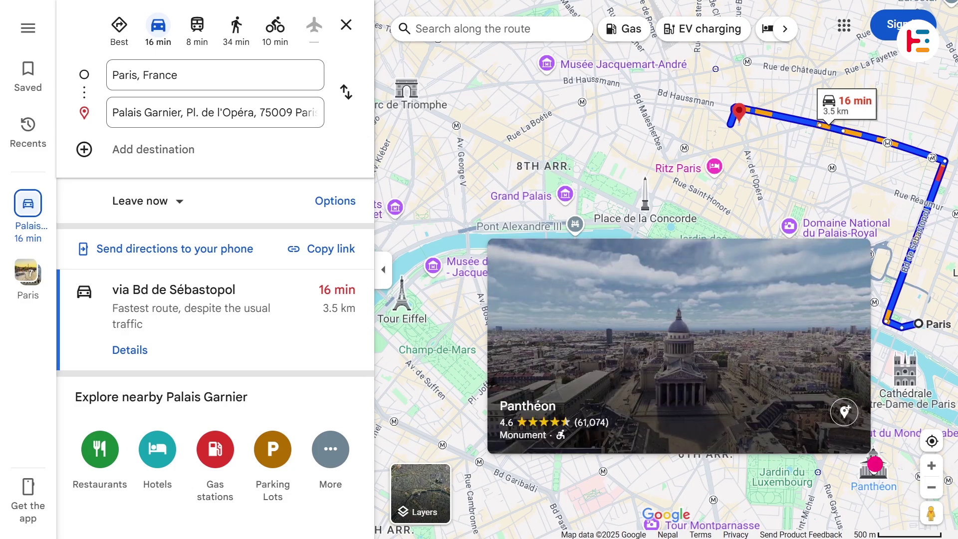
pyautogui.click(839, 421)
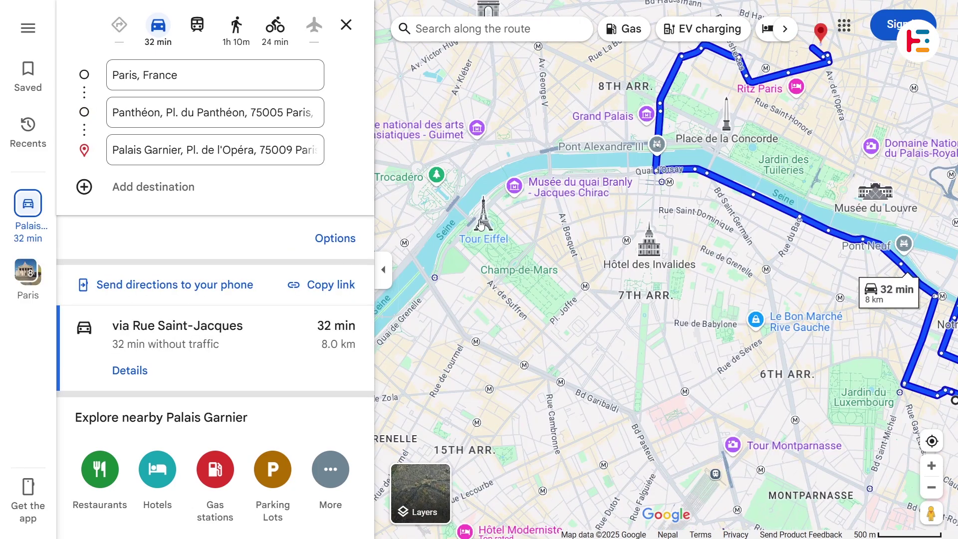
pyautogui.click(481, 226)
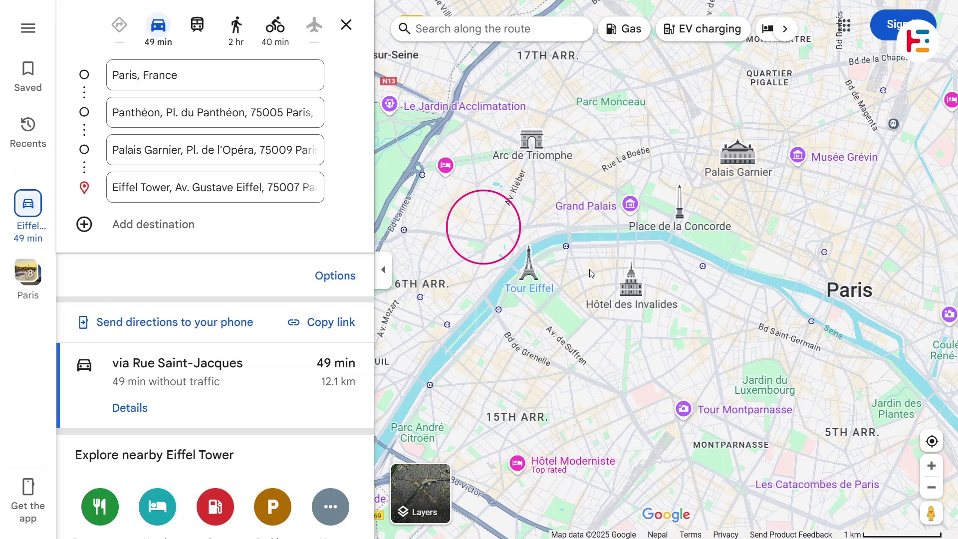
pyautogui.click(532, 141)
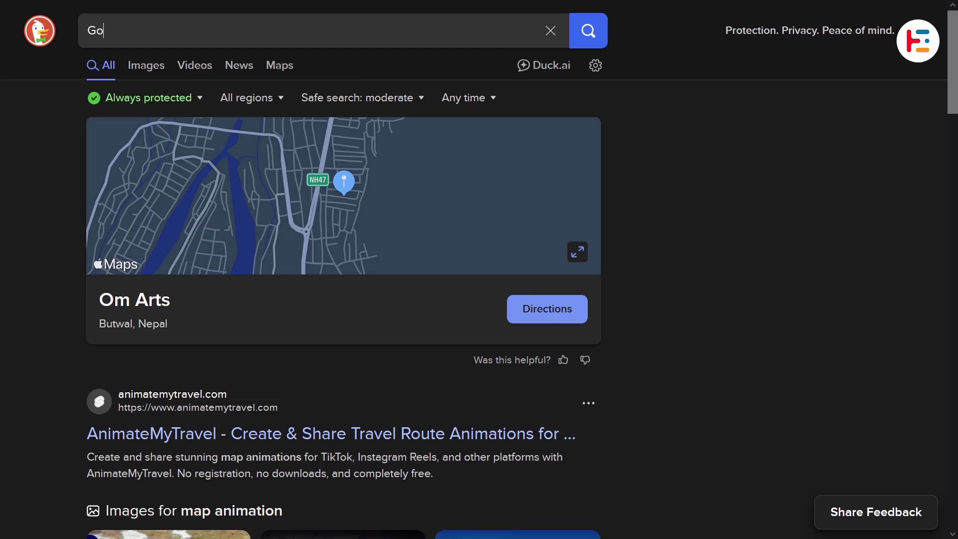
pyautogui.write('ogoe My Map')
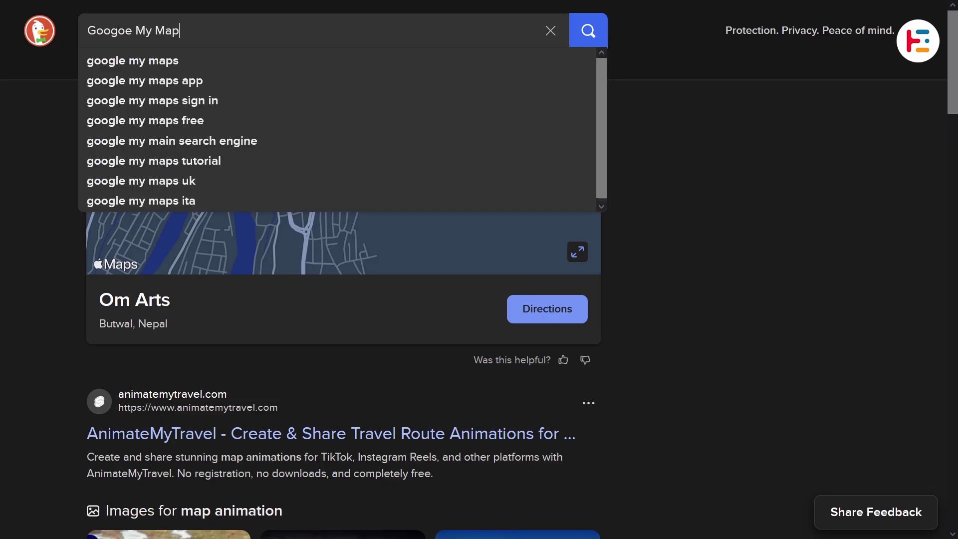
# Find Google My Maps in a DuckDuckGo search and go to its site.
pyautogui.press('Down')
pyautogui.press('Return')
pyautogui.click(193, 173)
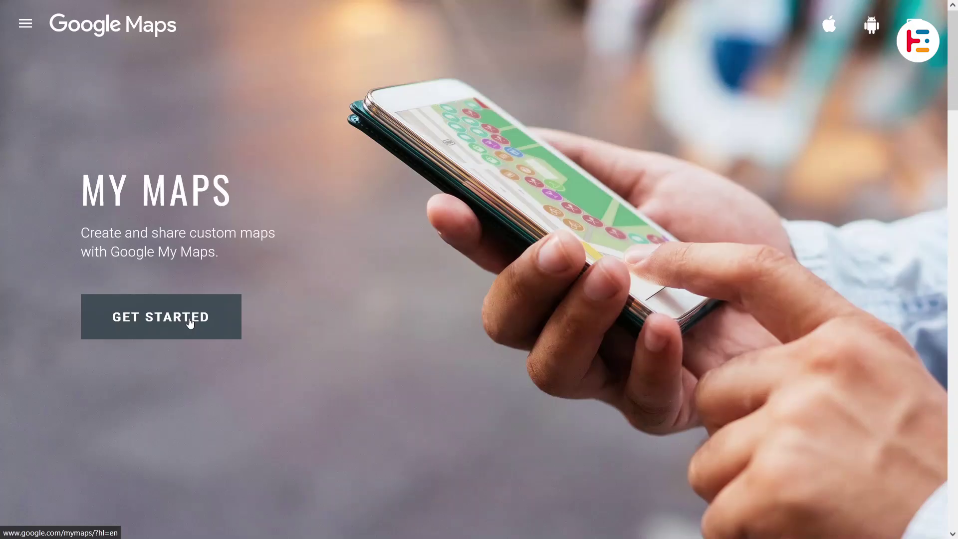
pyautogui.write('alskdfl')
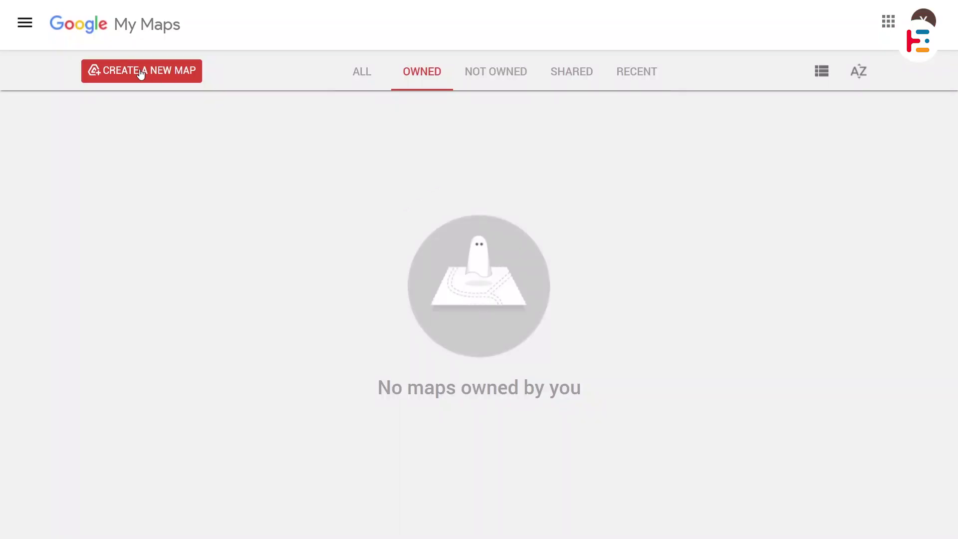
# Create a new My Maps map and add Paris and Musée Marmottan Monet to it.
pyautogui.click(140, 72)
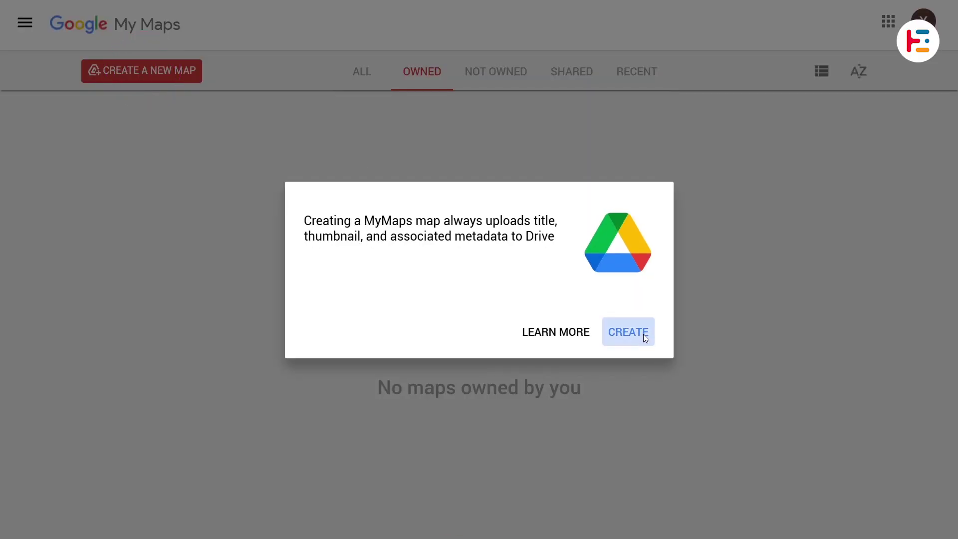
pyautogui.click(643, 334)
pyautogui.click(556, 267)
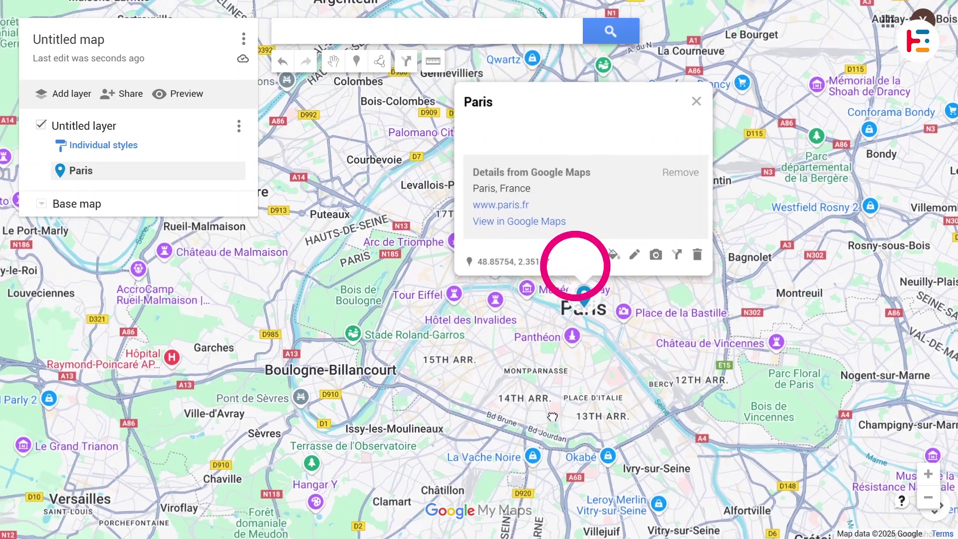
pyautogui.scroll(3, 557, 269)
pyautogui.click(368, 256)
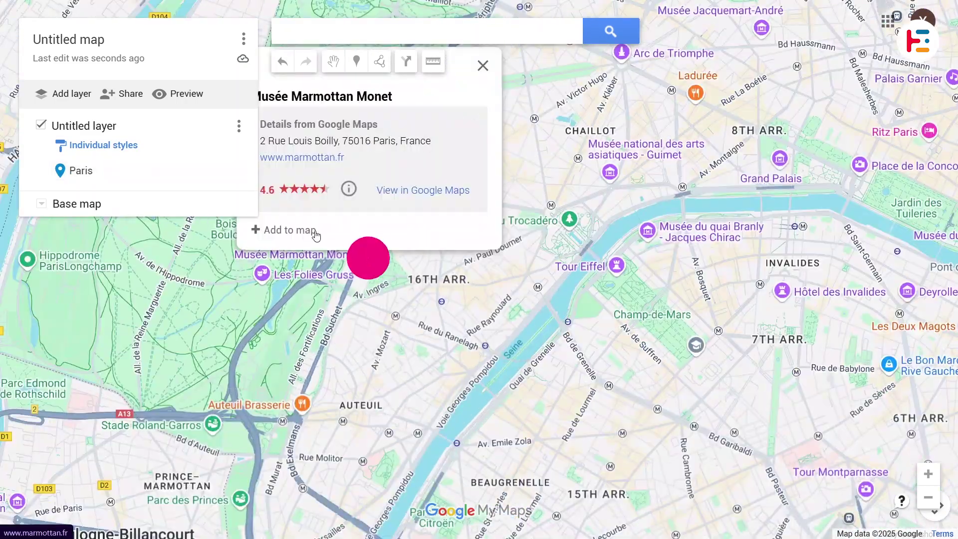
pyautogui.click(289, 230)
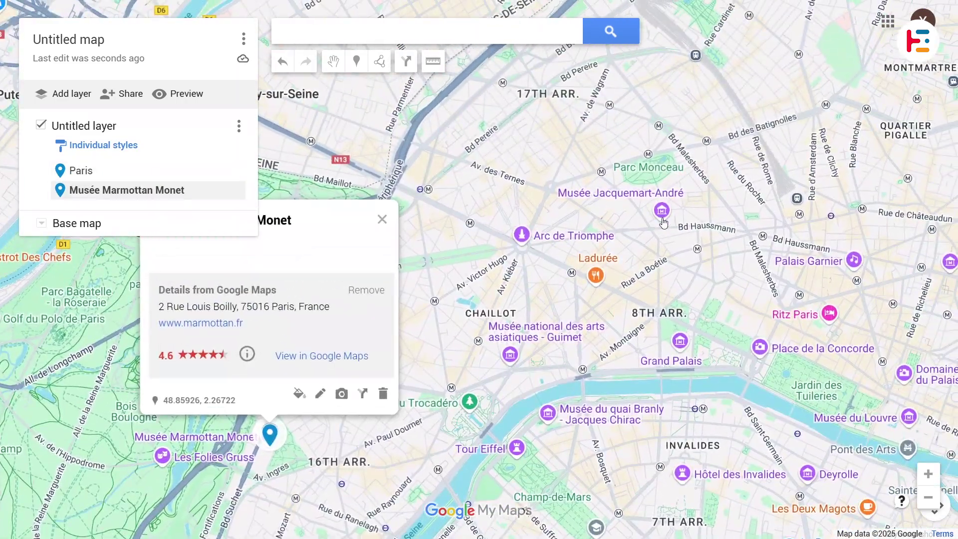
# Add Musée Jacquemart-André and Sushi Club to the map layer.
pyautogui.click(661, 217)
pyautogui.click(576, 246)
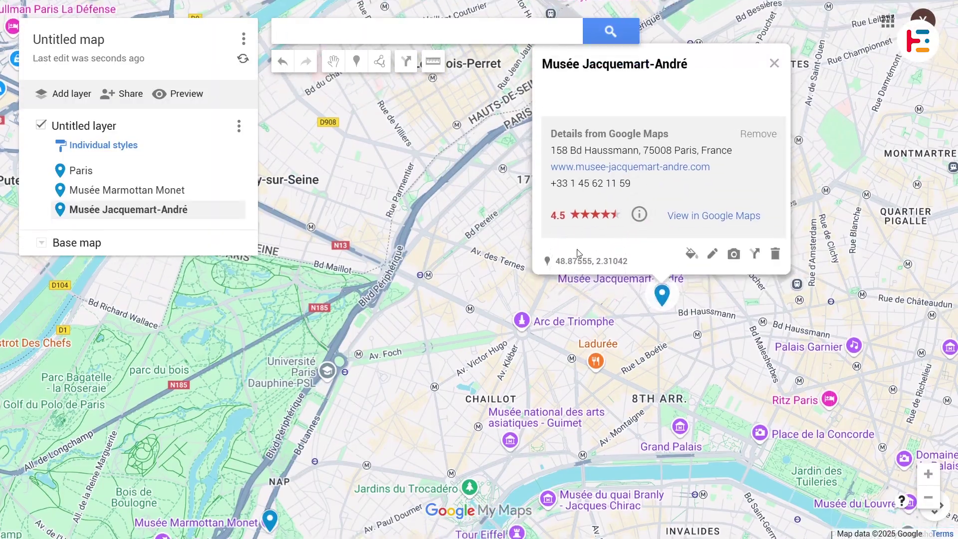
pyautogui.moveTo(578, 253); pyautogui.dragTo(853, 524)
pyautogui.click(524, 197)
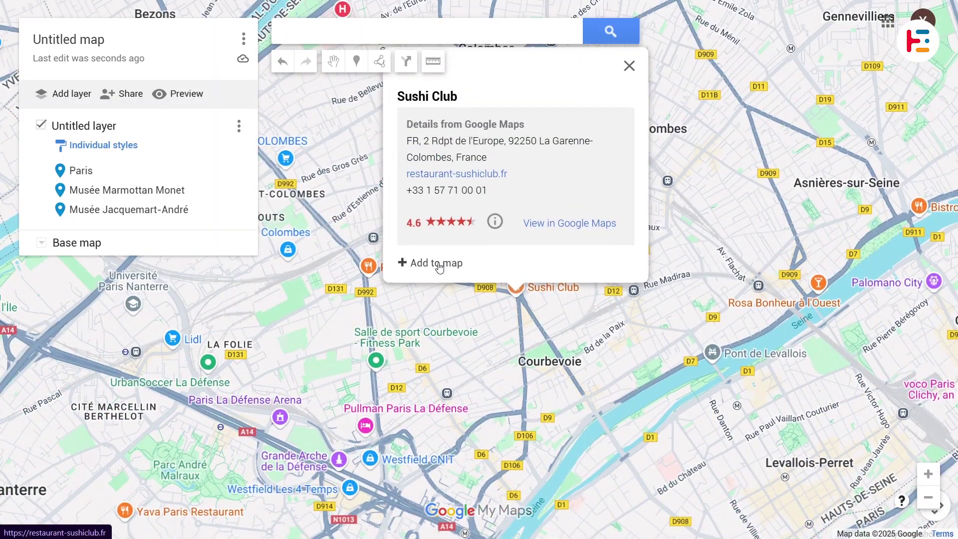
pyautogui.click(439, 268)
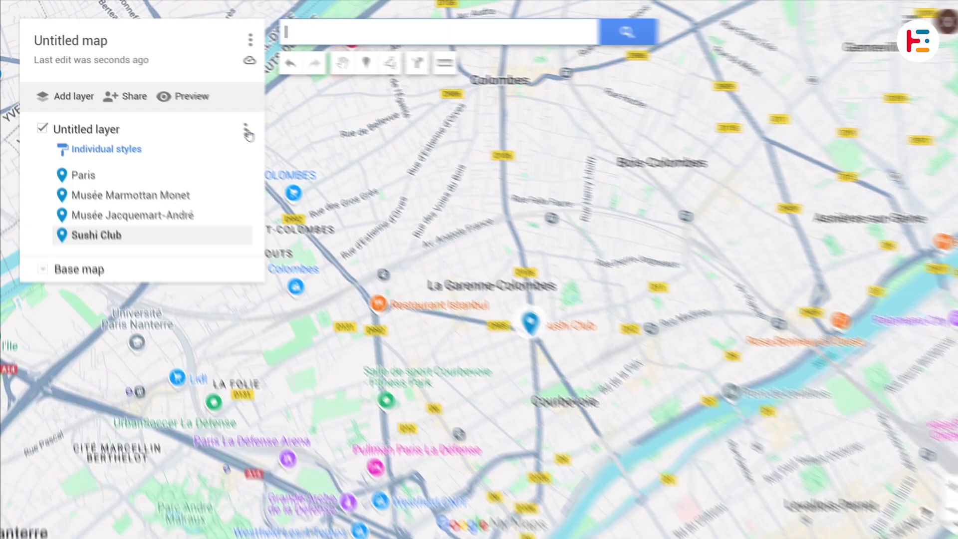
# Export the layer as a KML/KMZ file and download it.
pyautogui.click(240, 127)
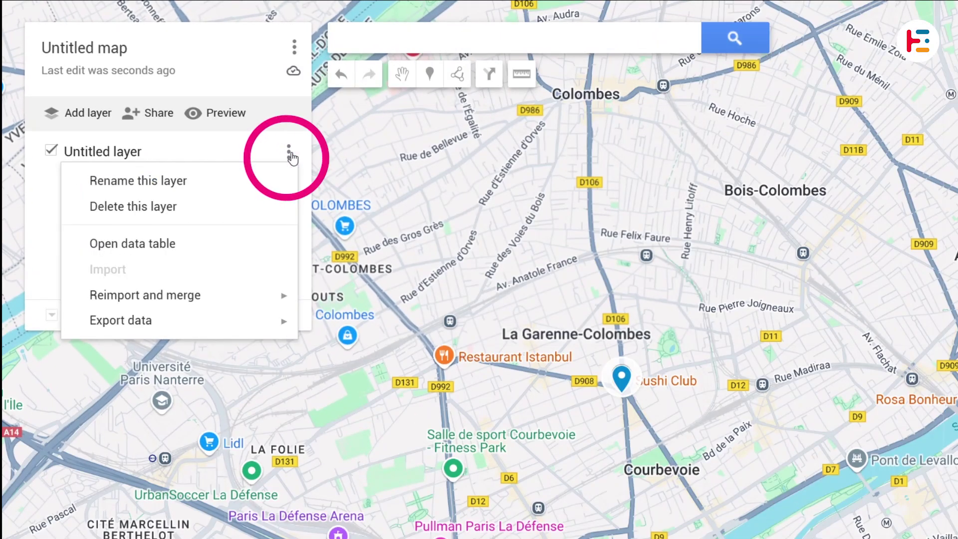
pyautogui.moveTo(180, 320)
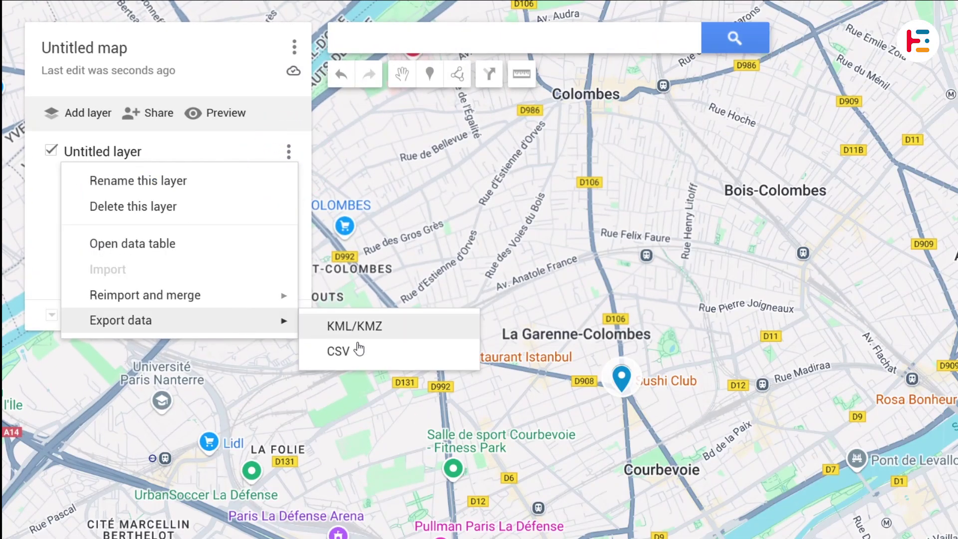
pyautogui.click(369, 336)
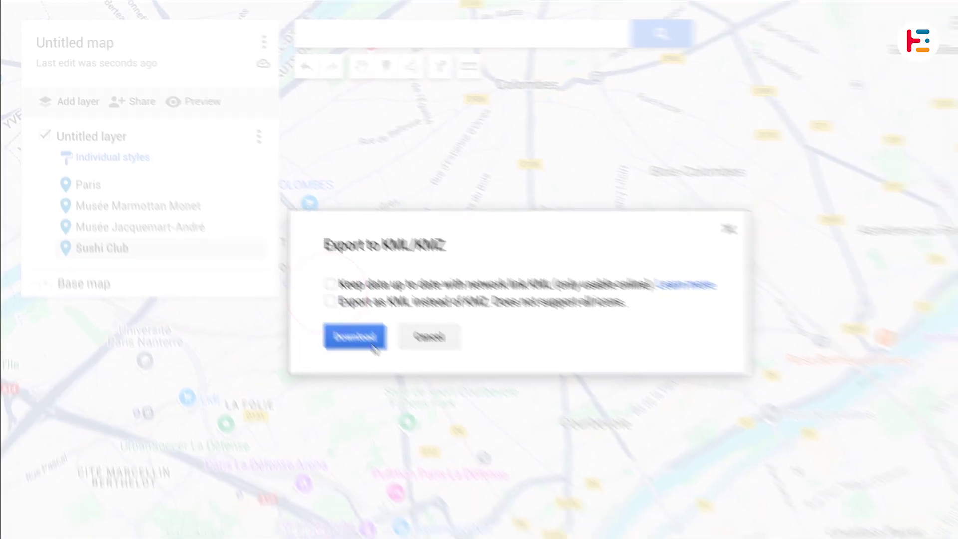
pyautogui.click(352, 314)
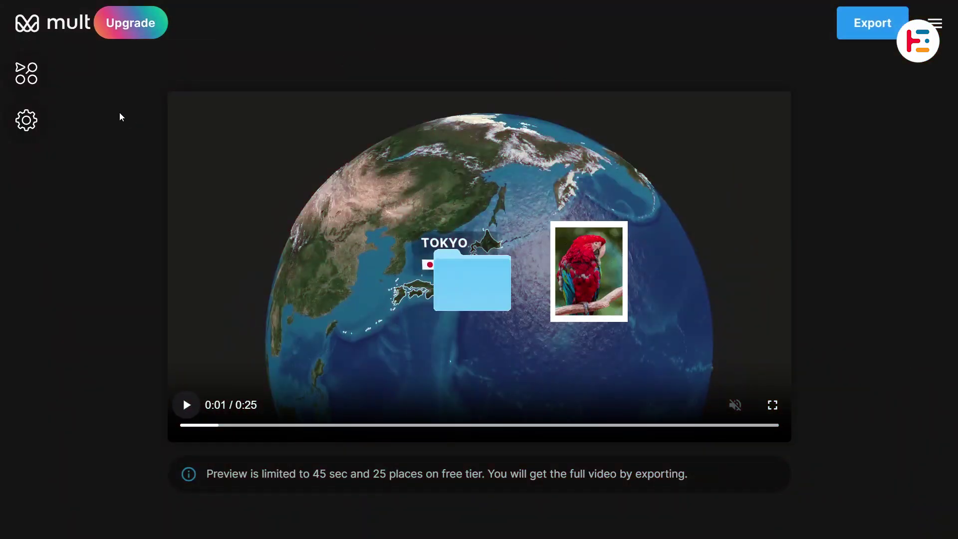
pyautogui.click(408, 281)
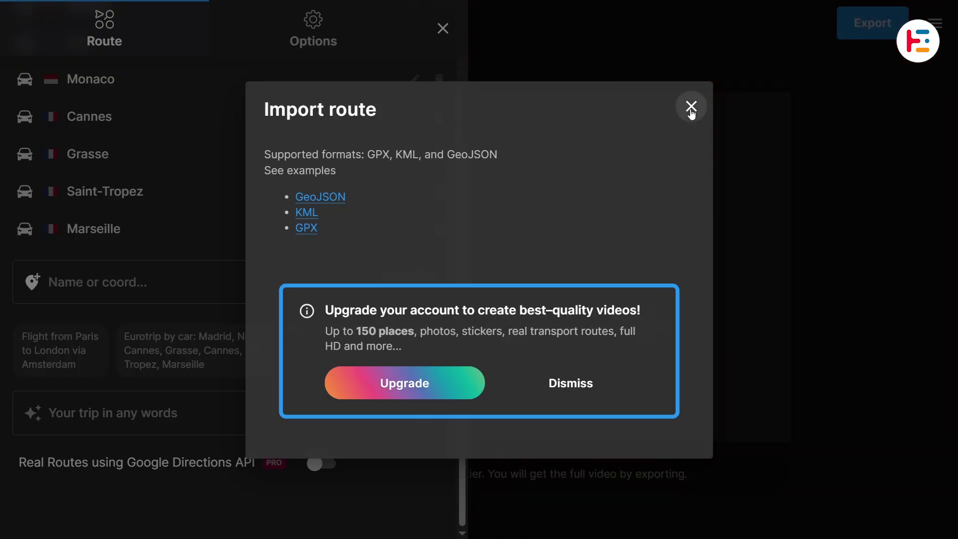
pyautogui.click(691, 108)
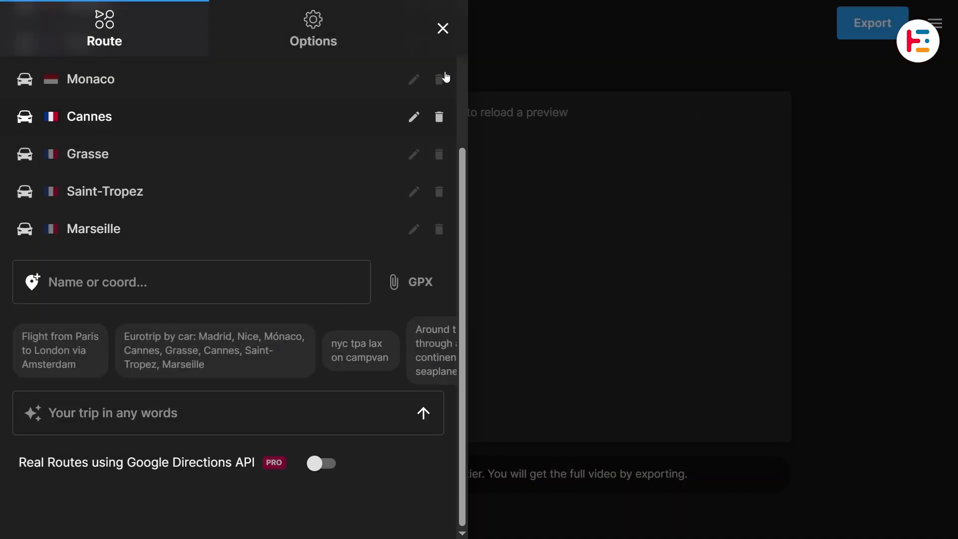
pyautogui.click(443, 30)
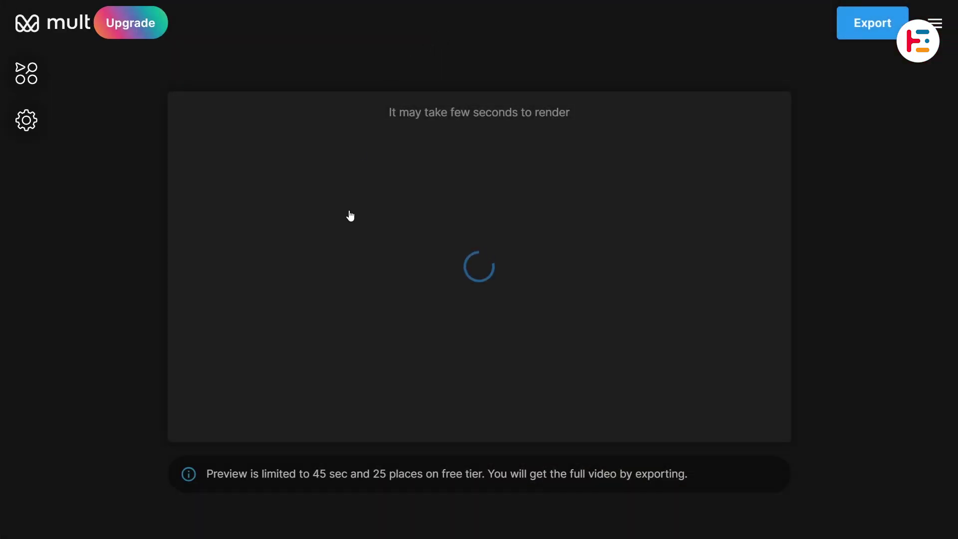